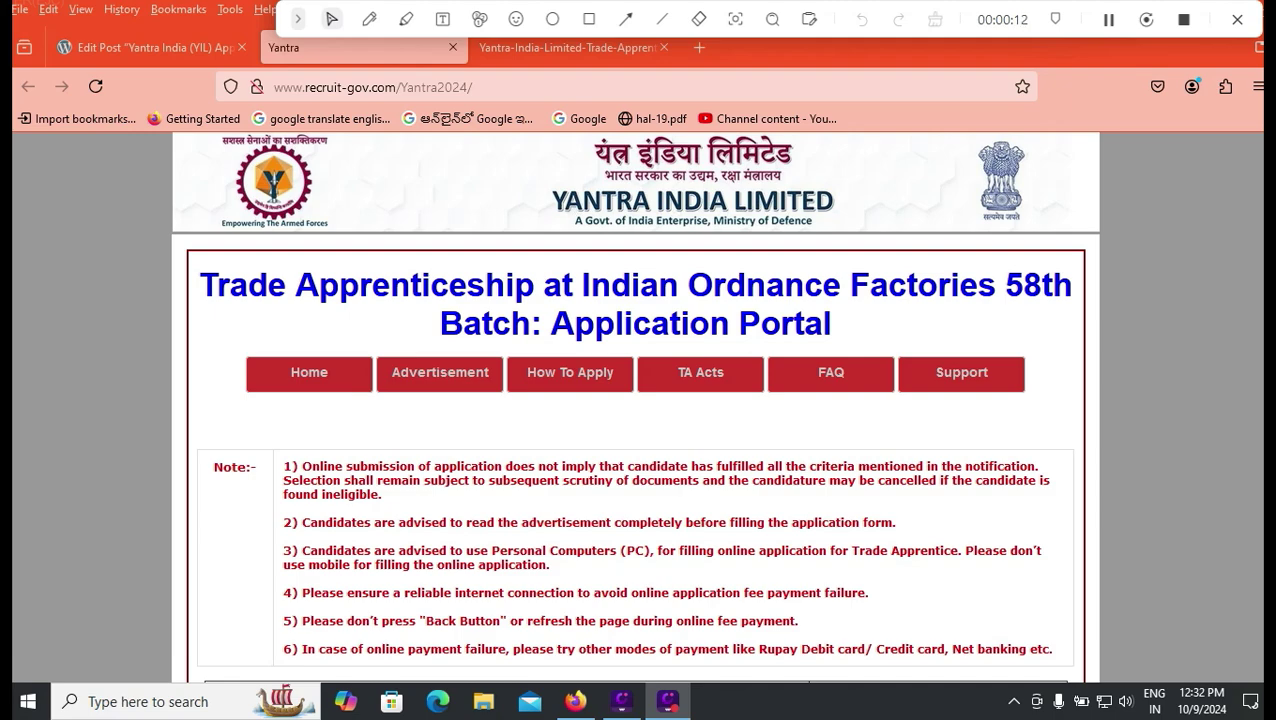
Step: Open the Yantra India Limited Trade Apprentice 2024 PDF and read its vacancy and eligibility details
left_click(565, 47)
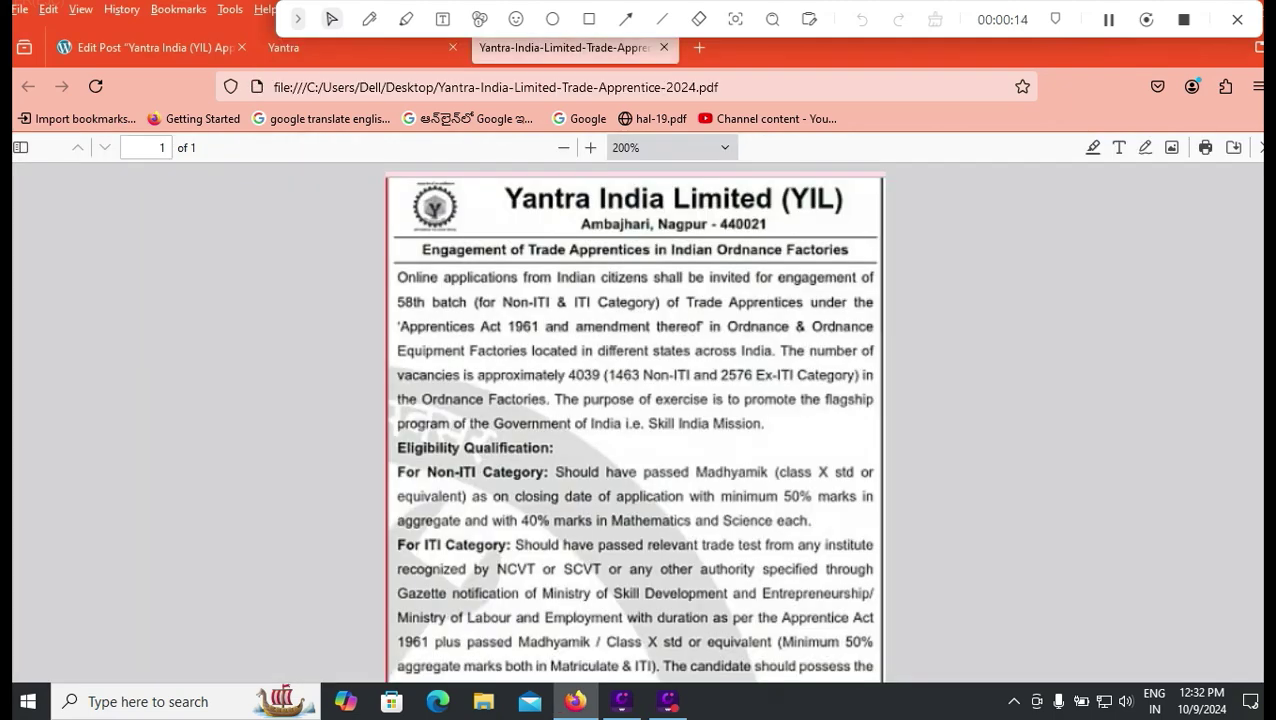
scroll(634, 421, "down", 2)
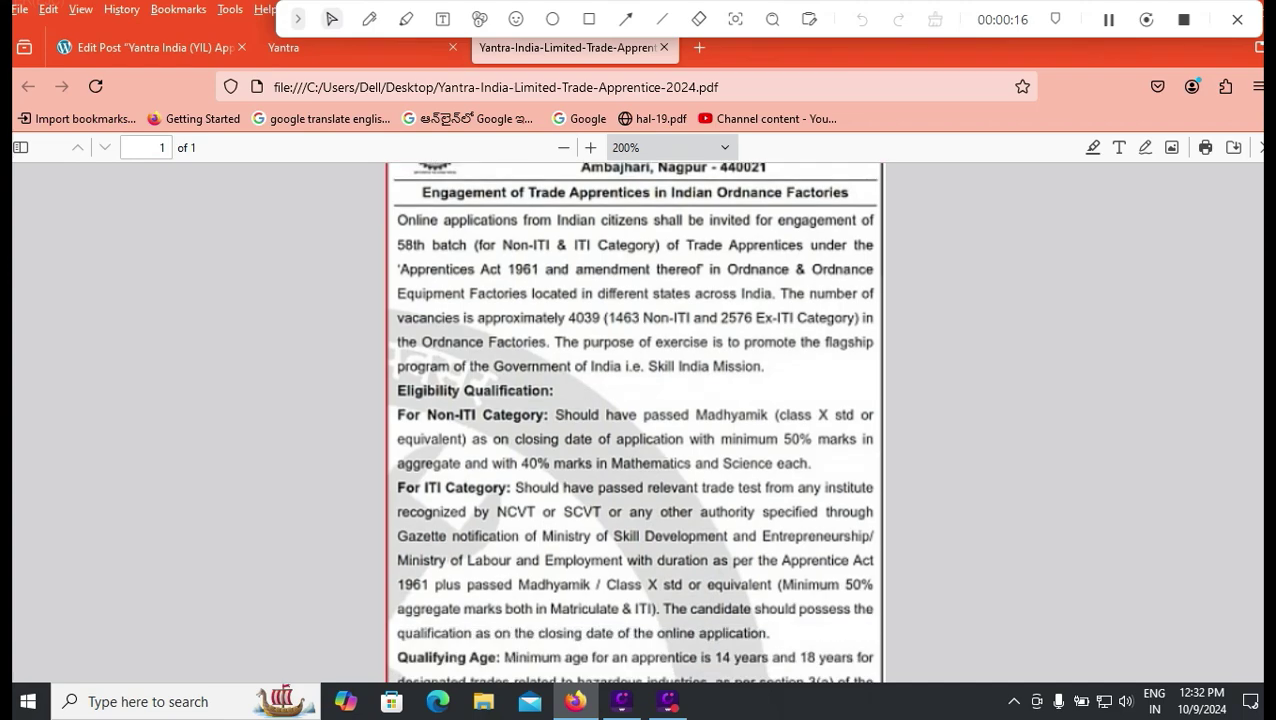
scroll(634, 421, "down", 2)
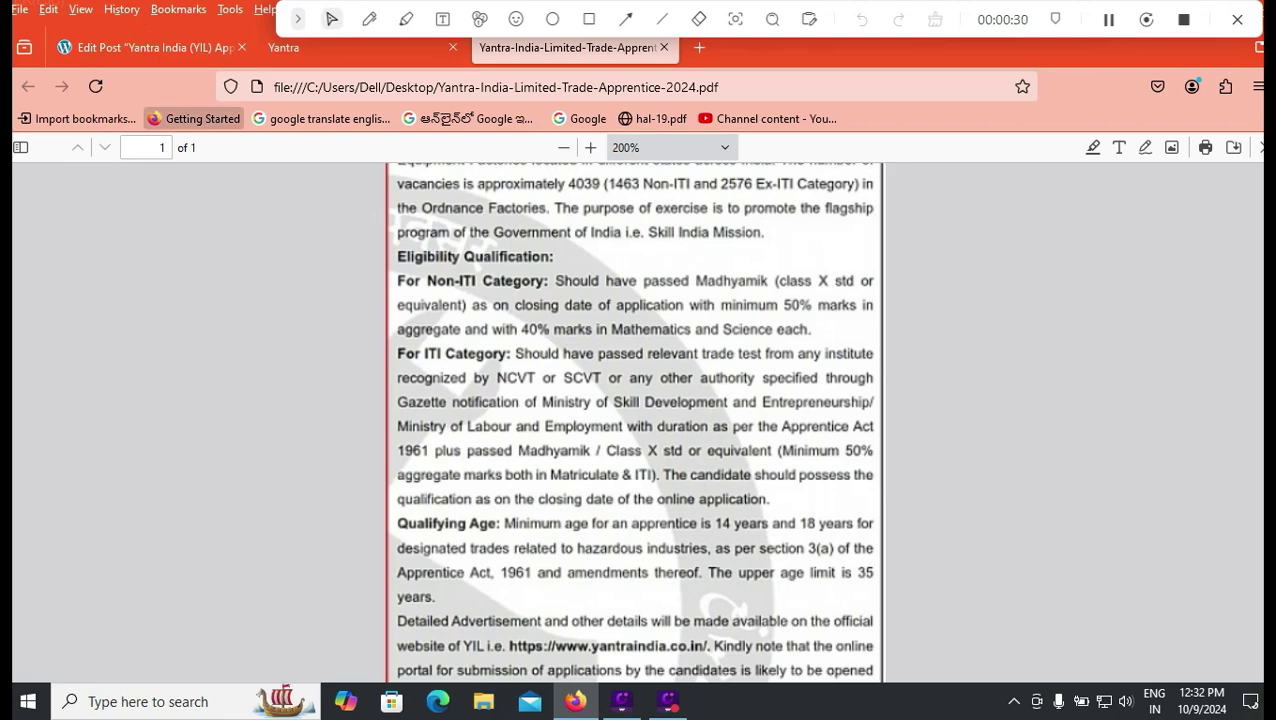
Step: In the Yantra India post's vacancy table, mark the Non ITI and ITI Apprentice rows with freehand red pen strokes
left_click(150, 47)
left_click(369, 19)
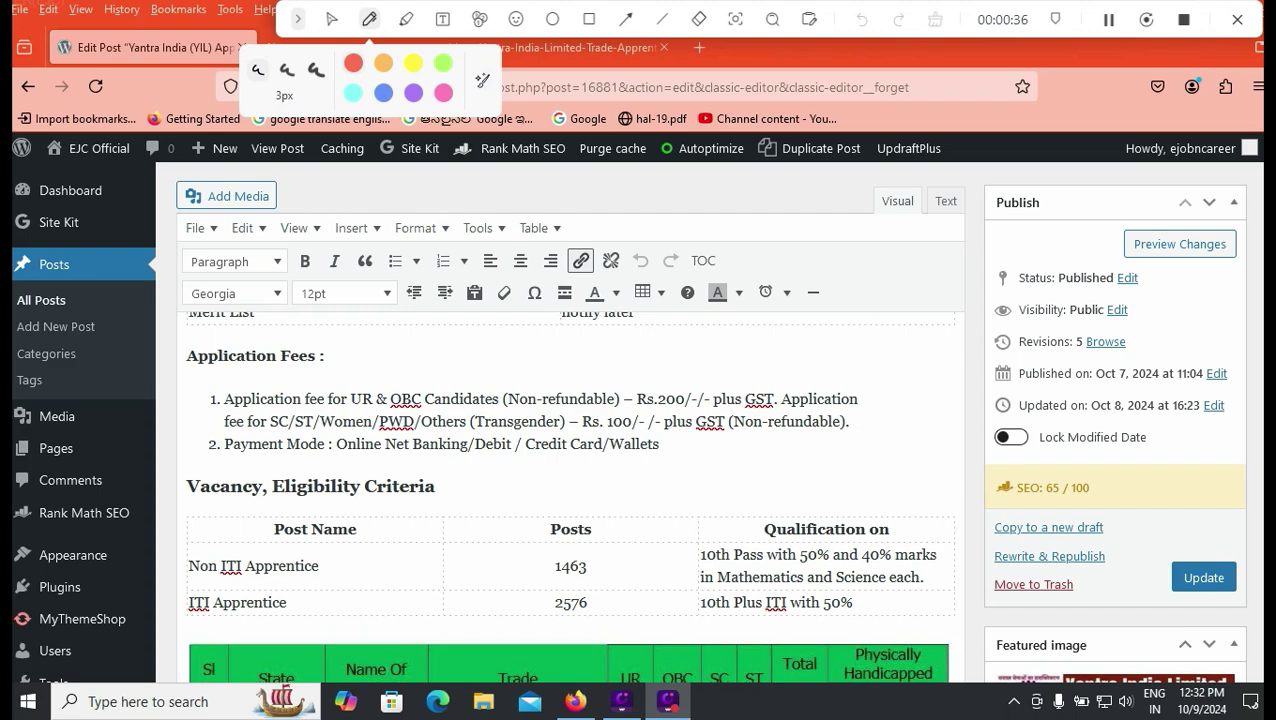
left_click_drag(593, 573, 651, 546)
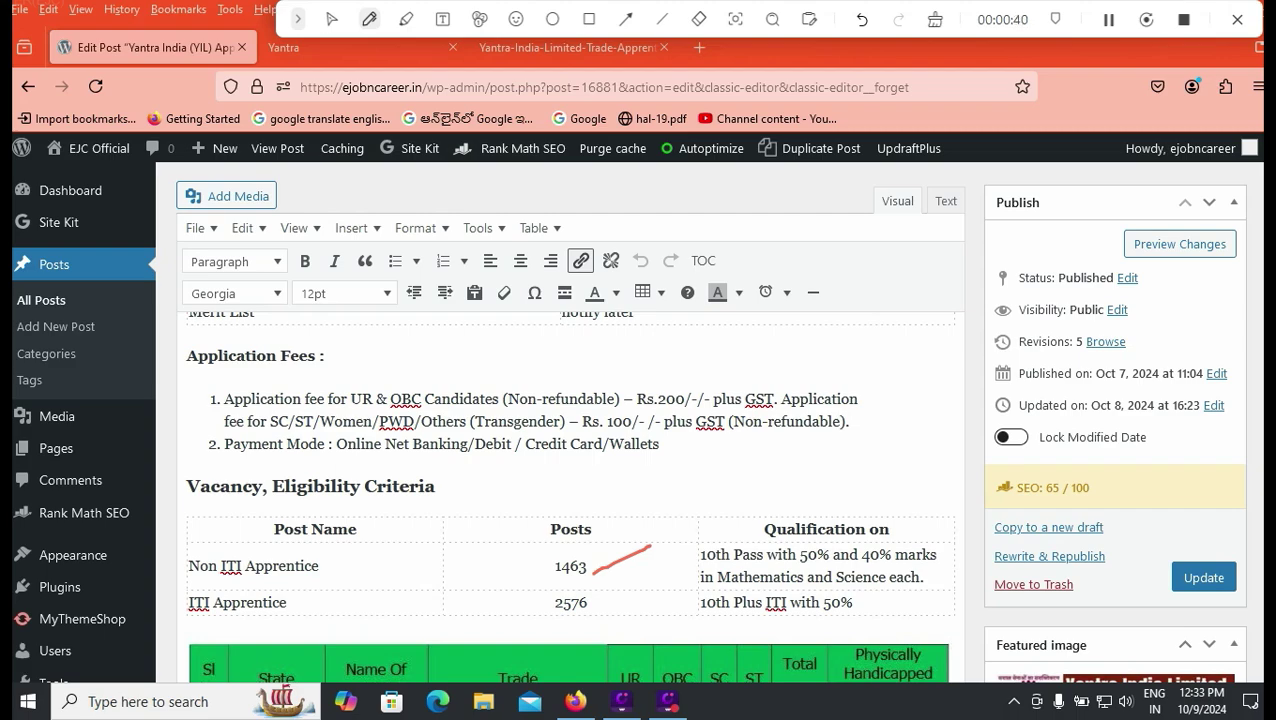
left_click_drag(496, 610, 536, 592)
left_click_drag(350, 575, 417, 540)
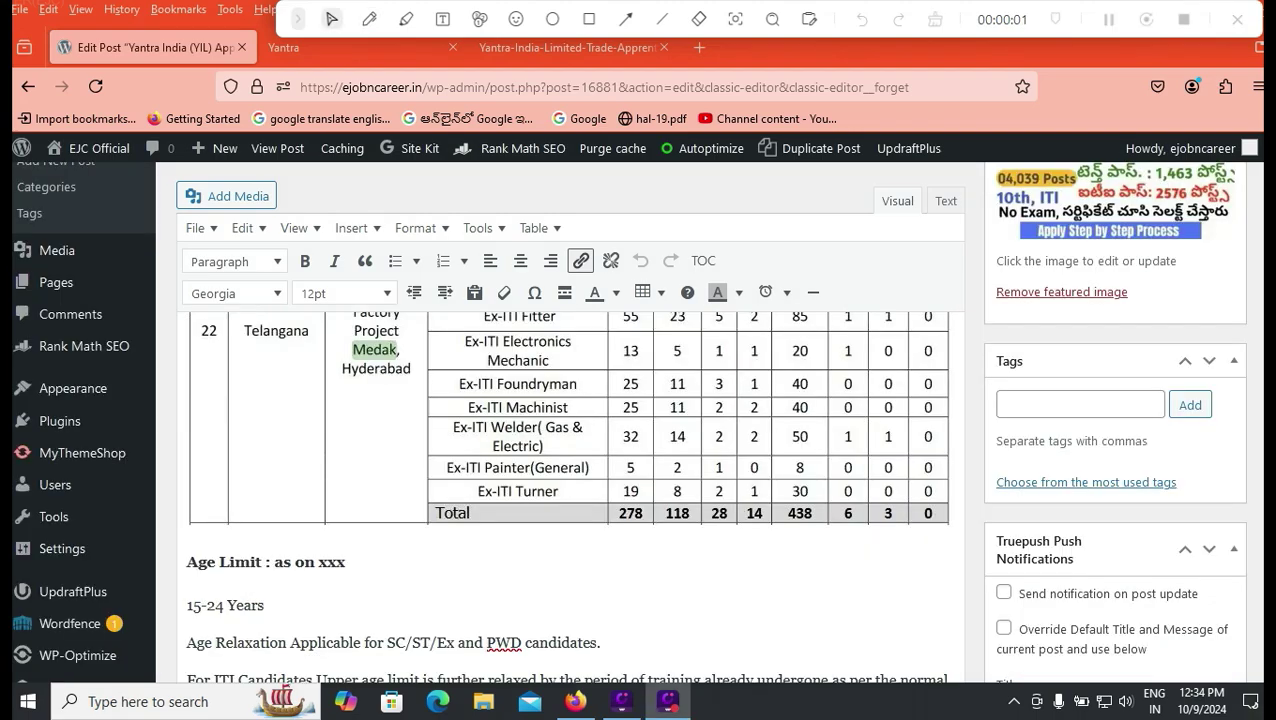
Step: Review the post's Telangana trade vacancy table, age limit and selection procedure sections
scroll(628, 420, "down", 2)
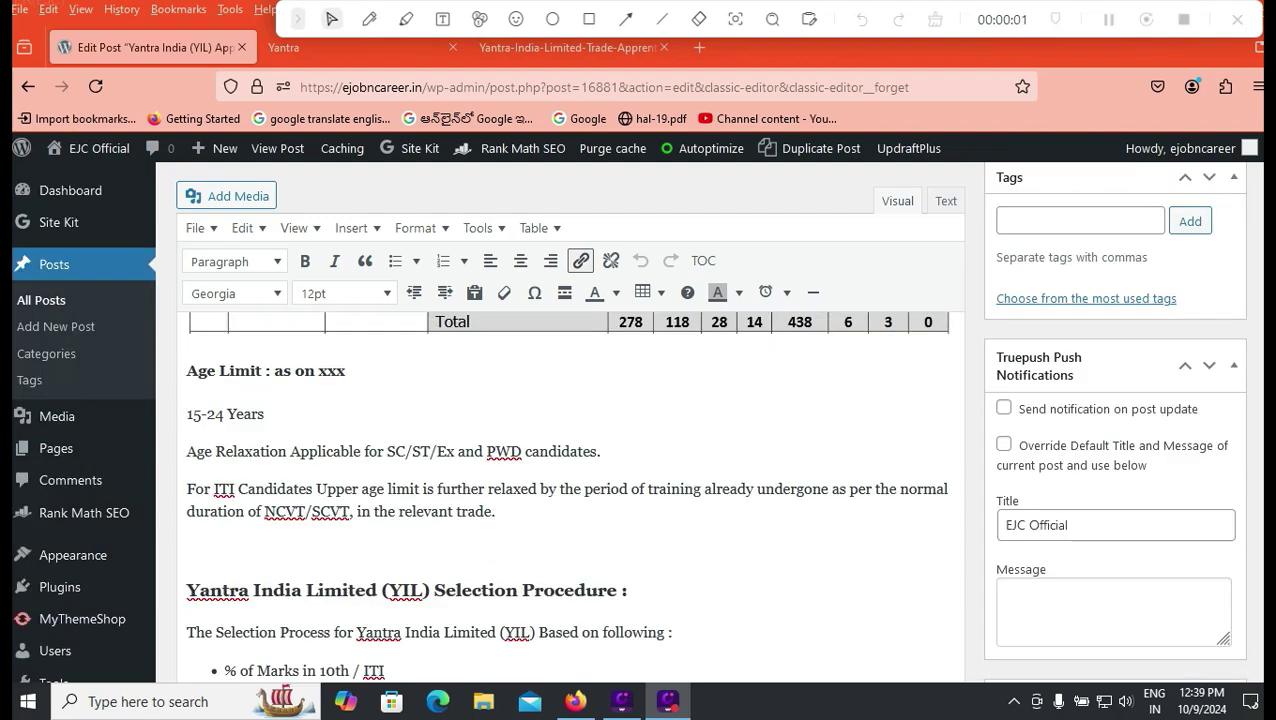
scroll(628, 420, "down", 2)
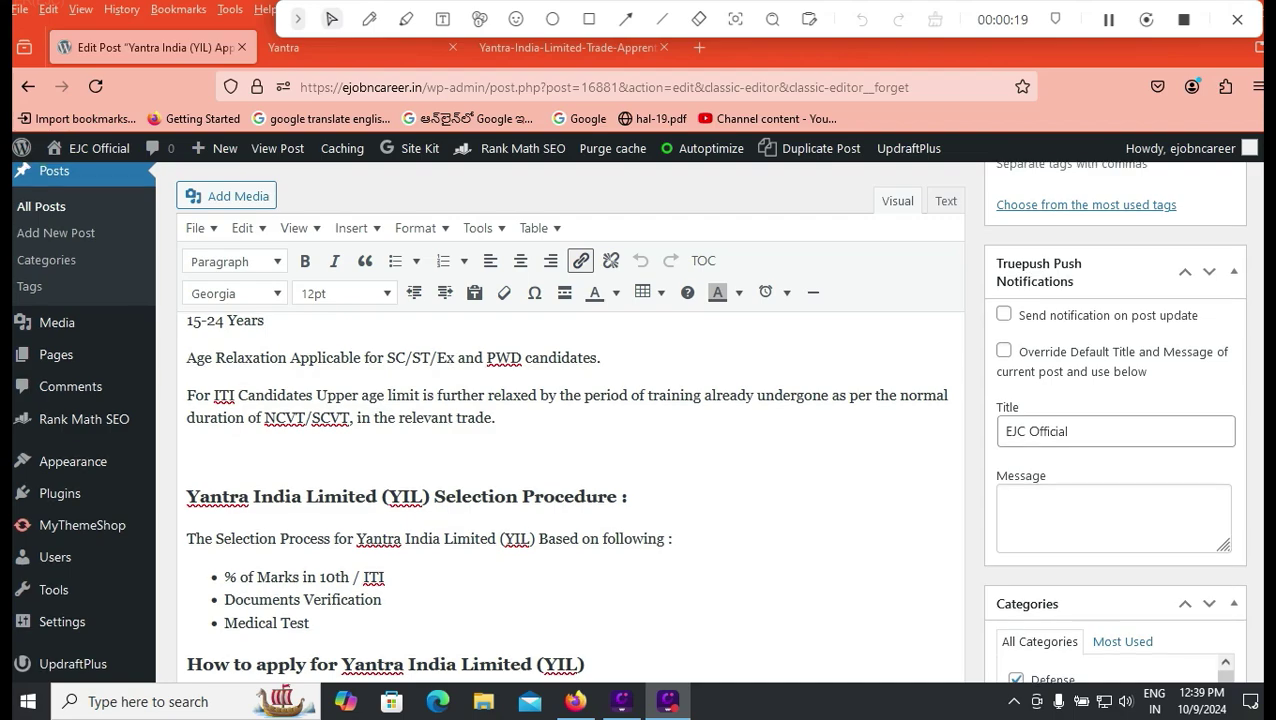
scroll(628, 420, "up", 2)
scroll(570, 500, "up", 6)
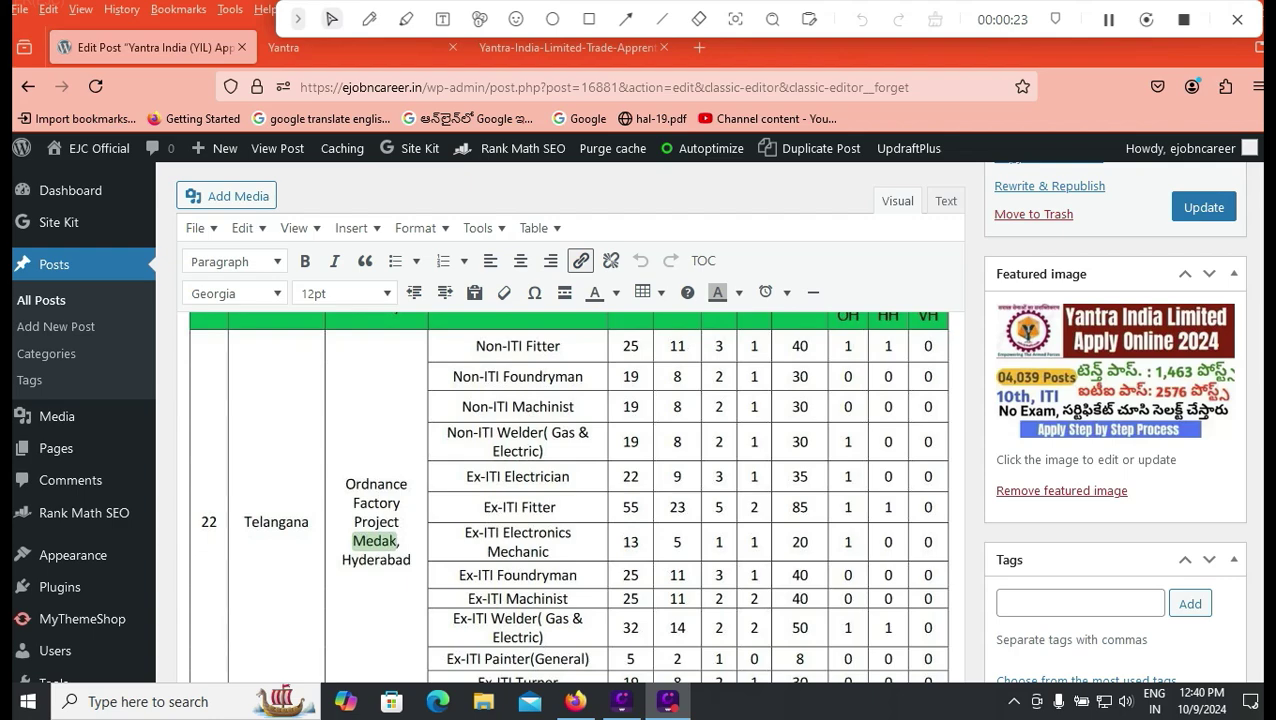
scroll(570, 450, "down", 2)
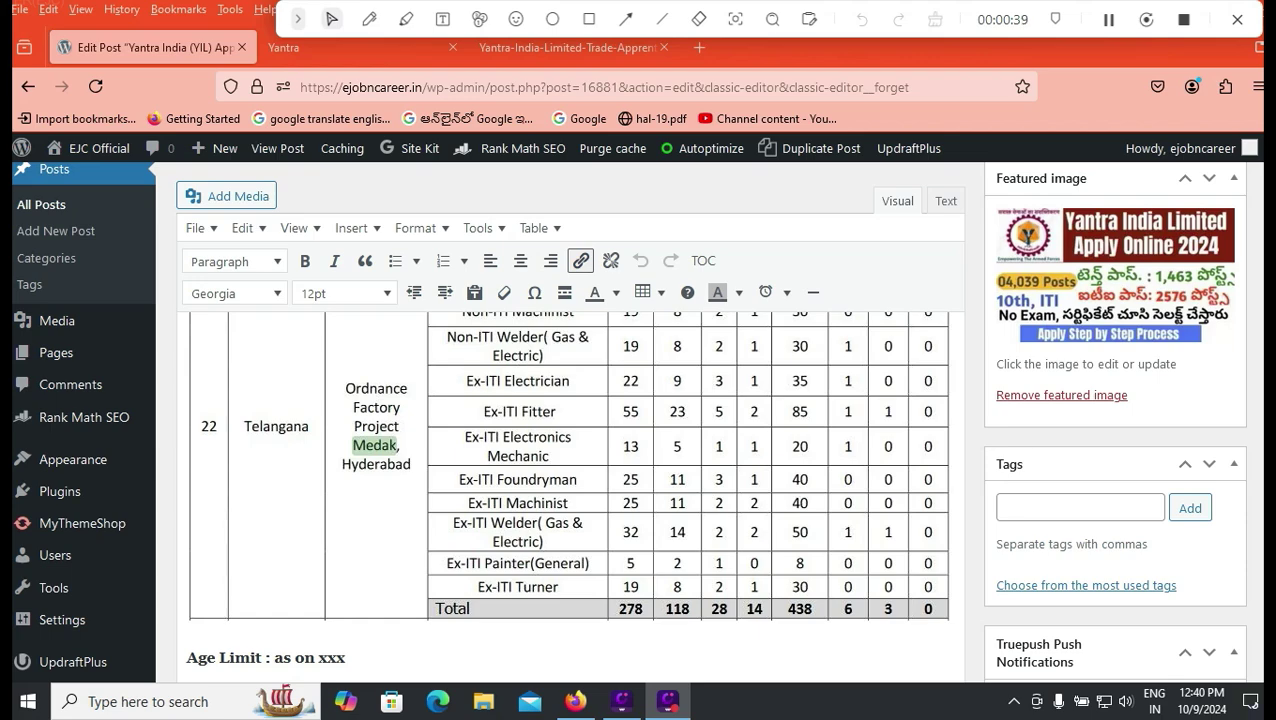
scroll(628, 420, "up", 2)
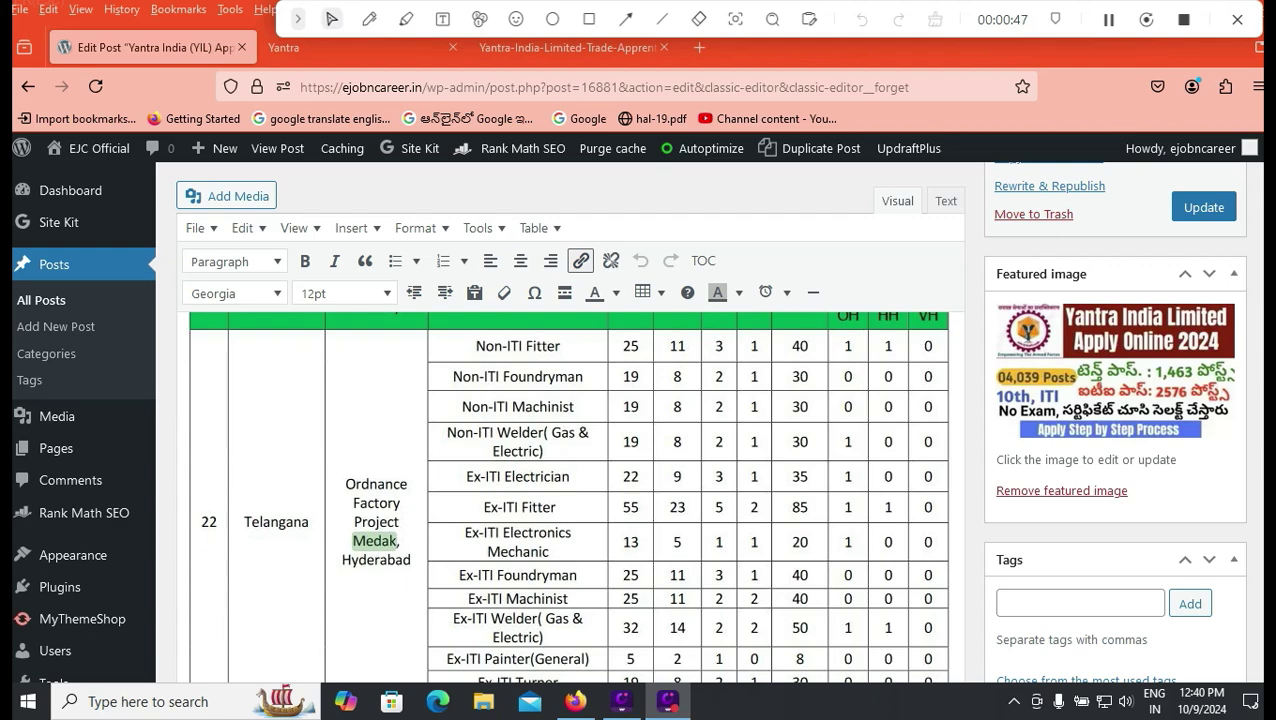
scroll(628, 421, "down", 1)
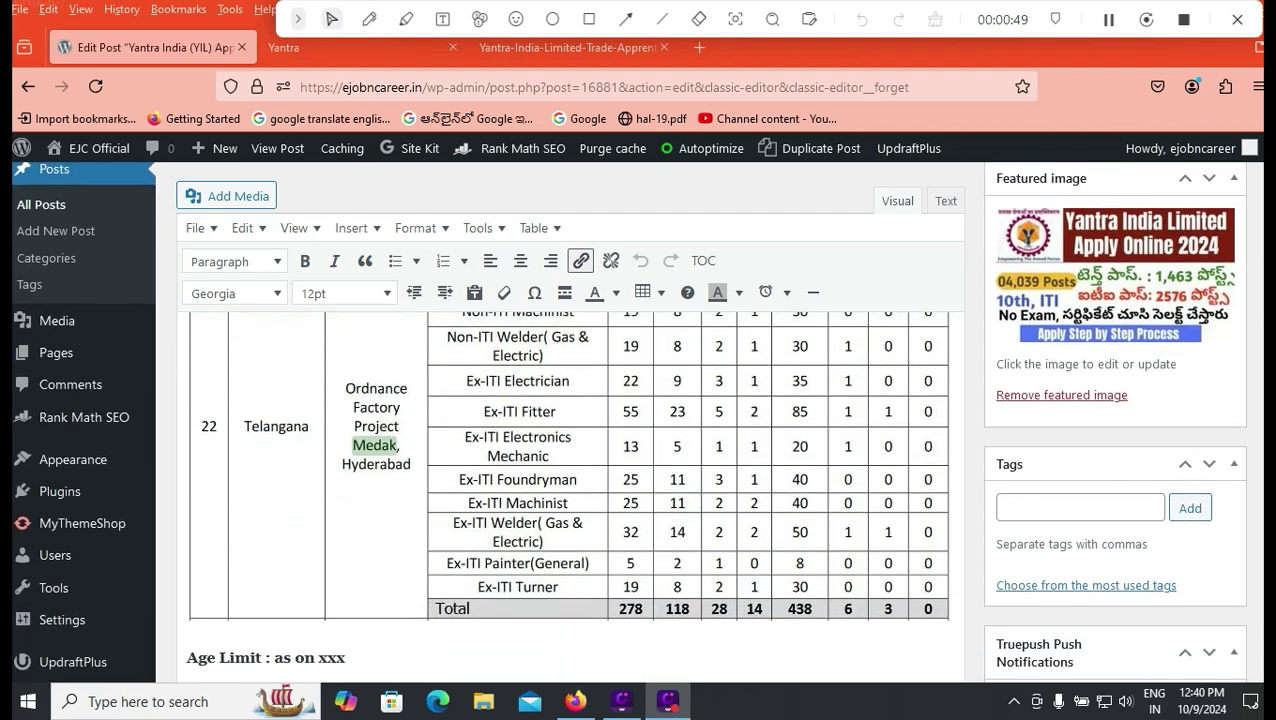
scroll(628, 421, "up", 1)
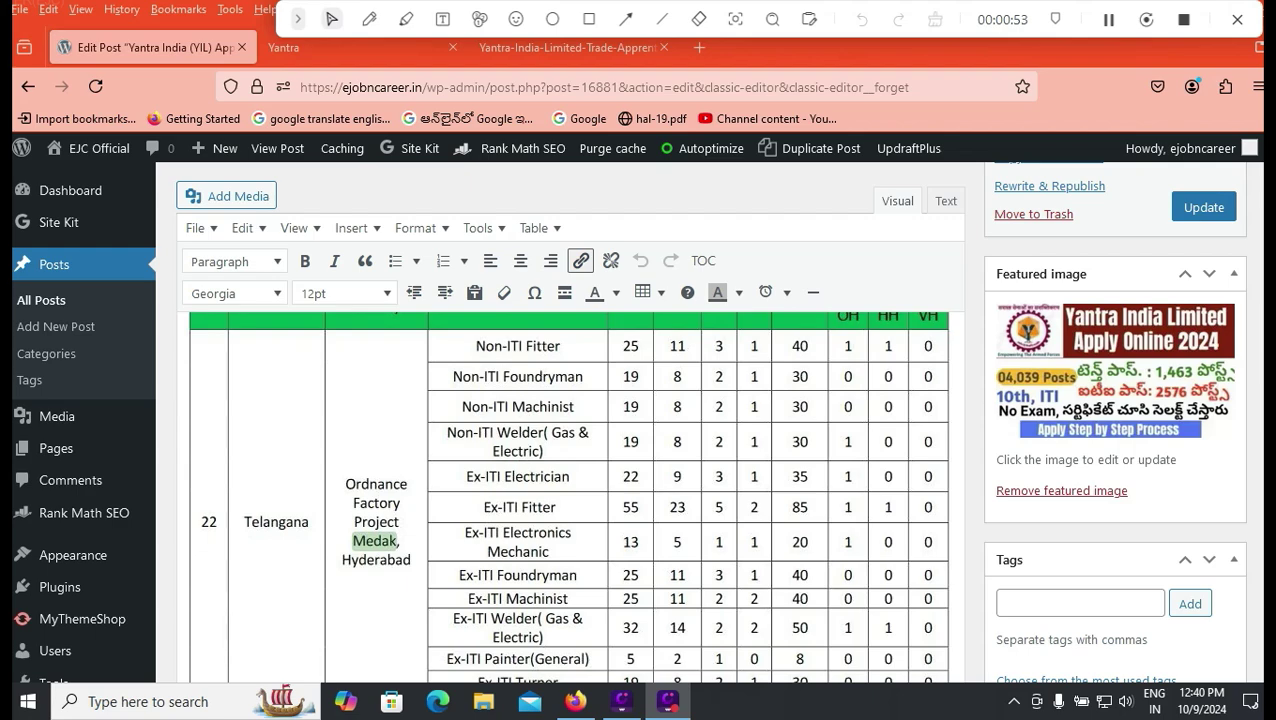
scroll(628, 421, "down", 1)
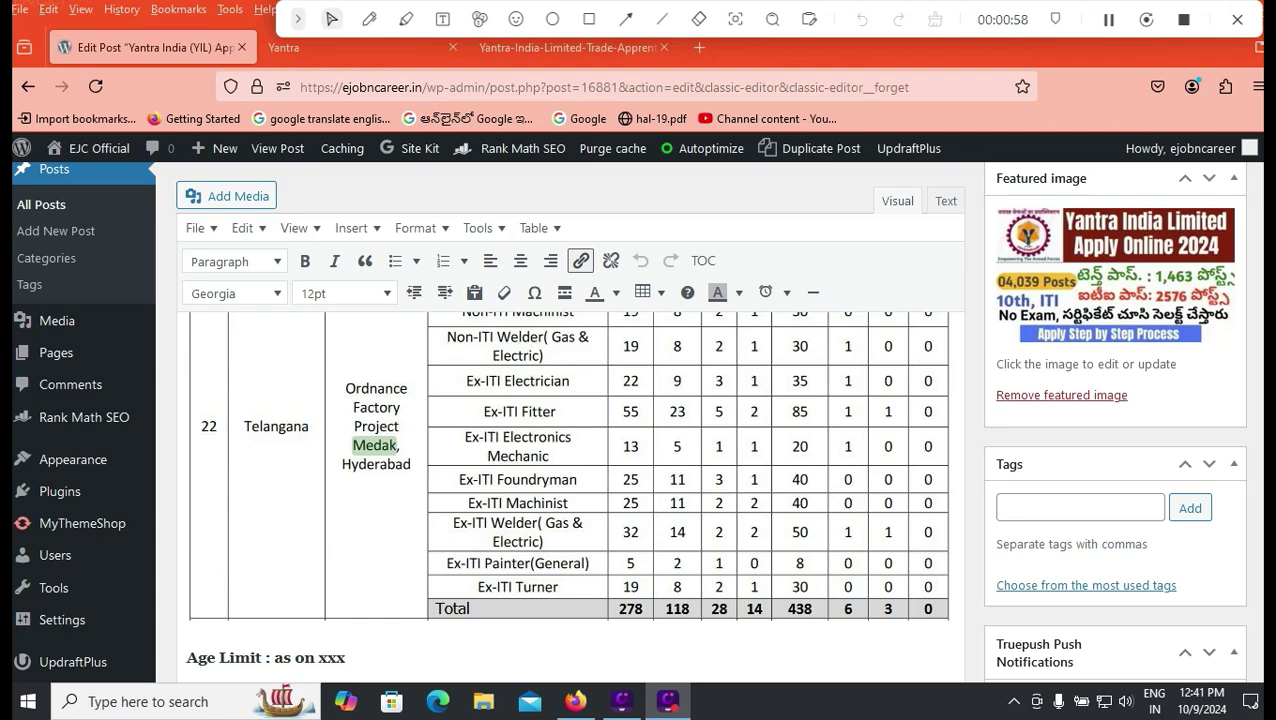
scroll(570, 480, "up", 2)
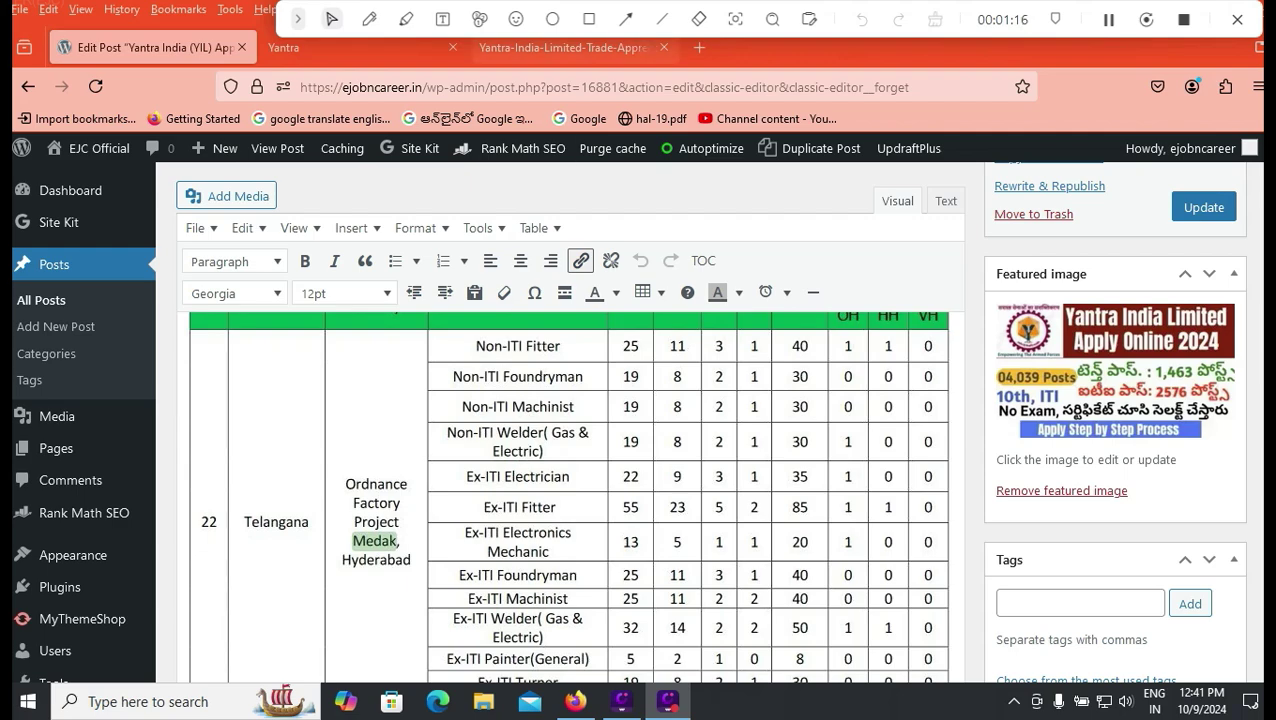
Step: Check the notice PDF's age and important notes, and open the new registration form on the Yantra portal
left_click(567, 47)
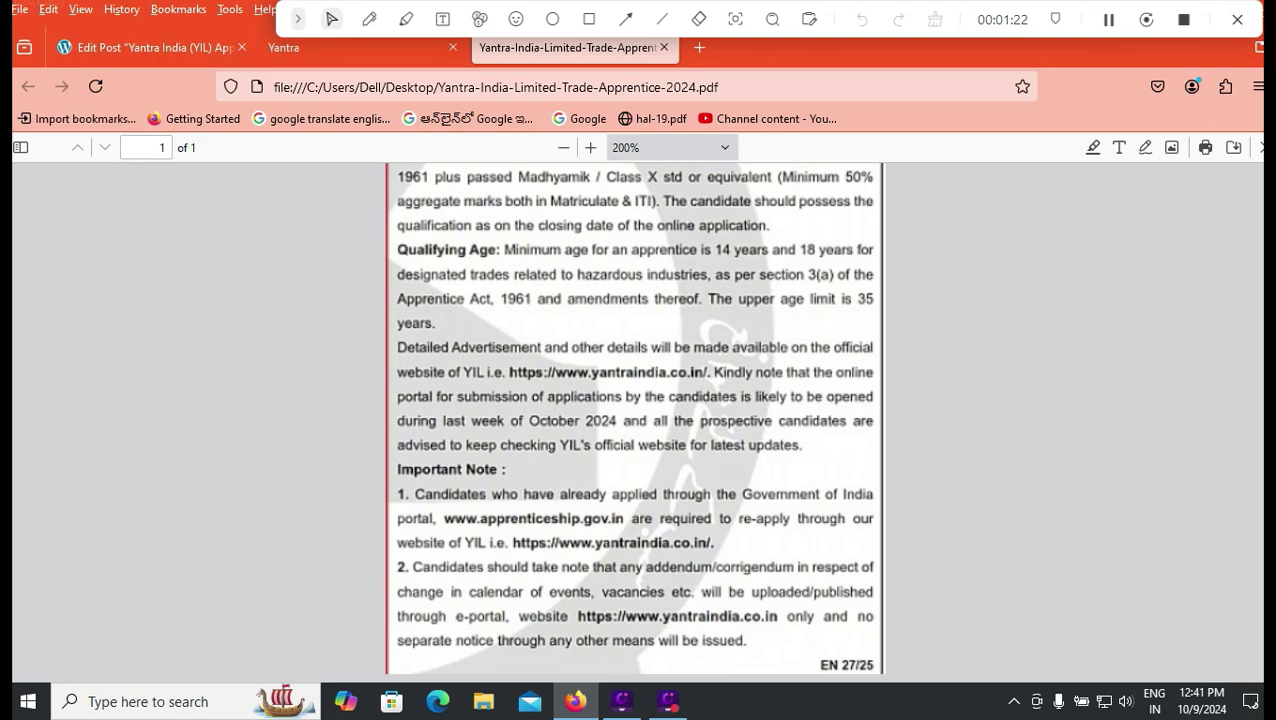
left_click(350, 47)
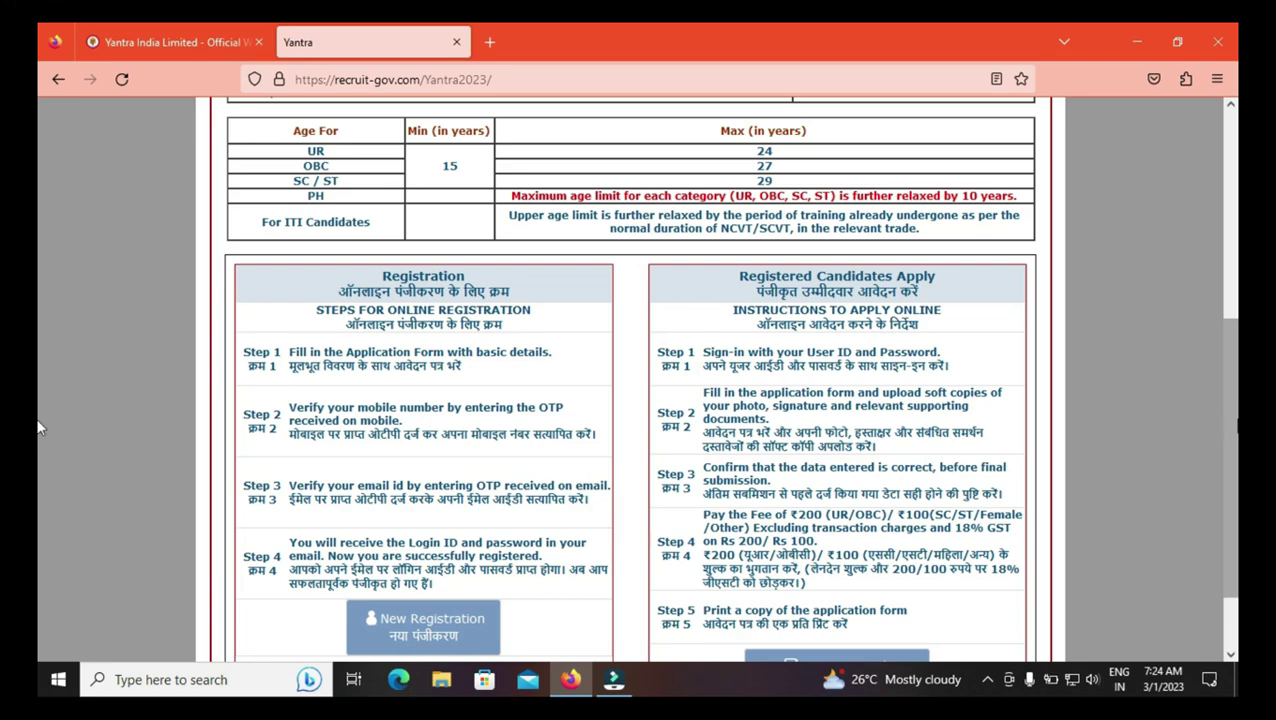
scroll(615, 600, "down", 1)
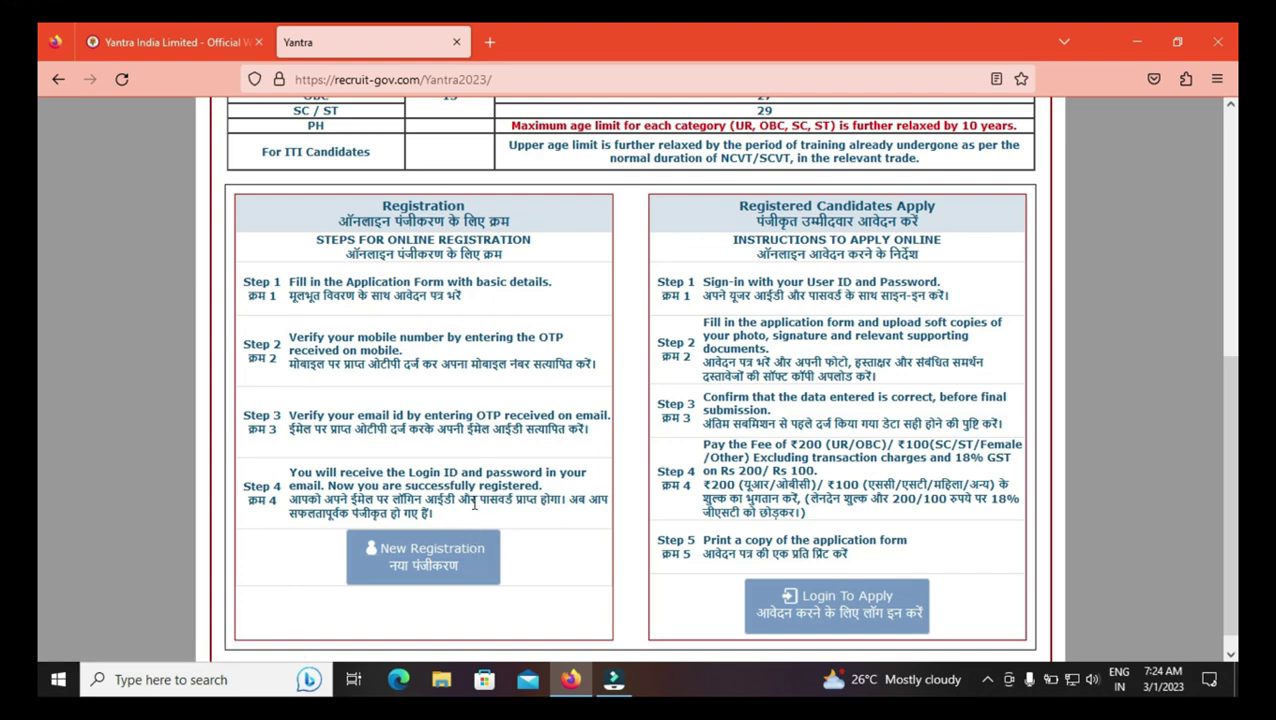
left_click(443, 560)
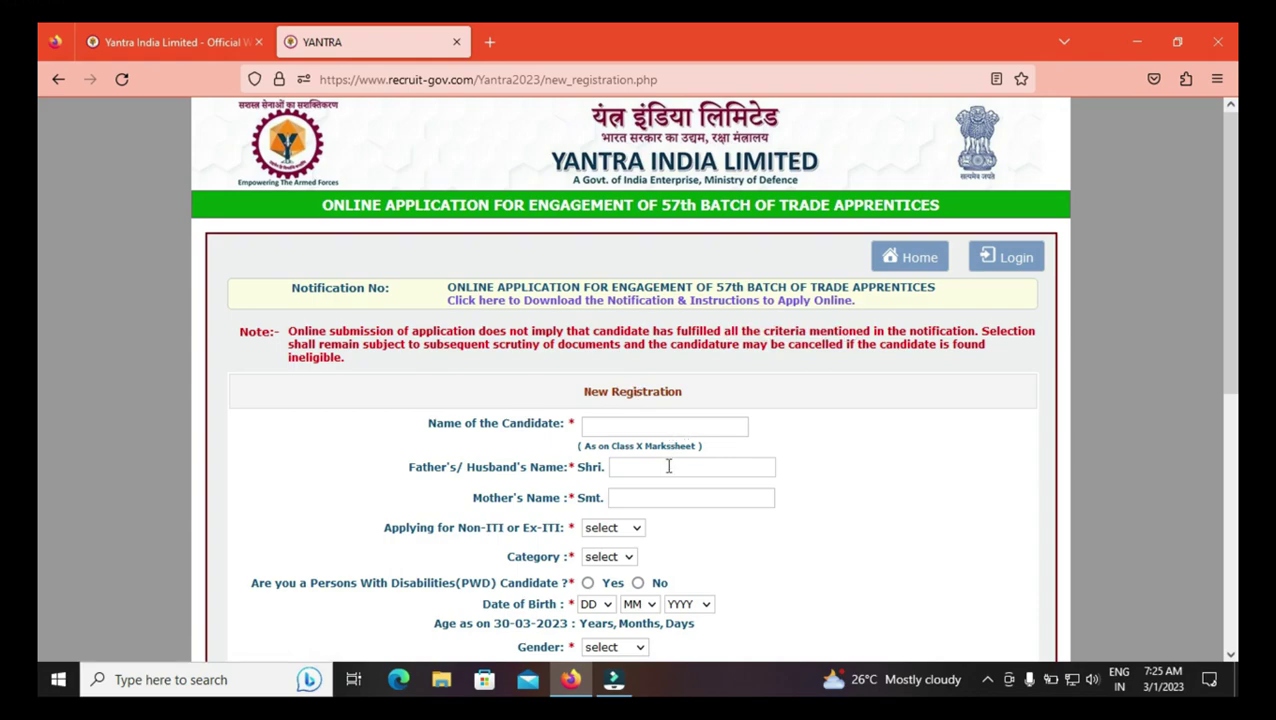
Step: Fill in the candidate's, father's and mother's names and set the application type to Non ITI
left_click(637, 531)
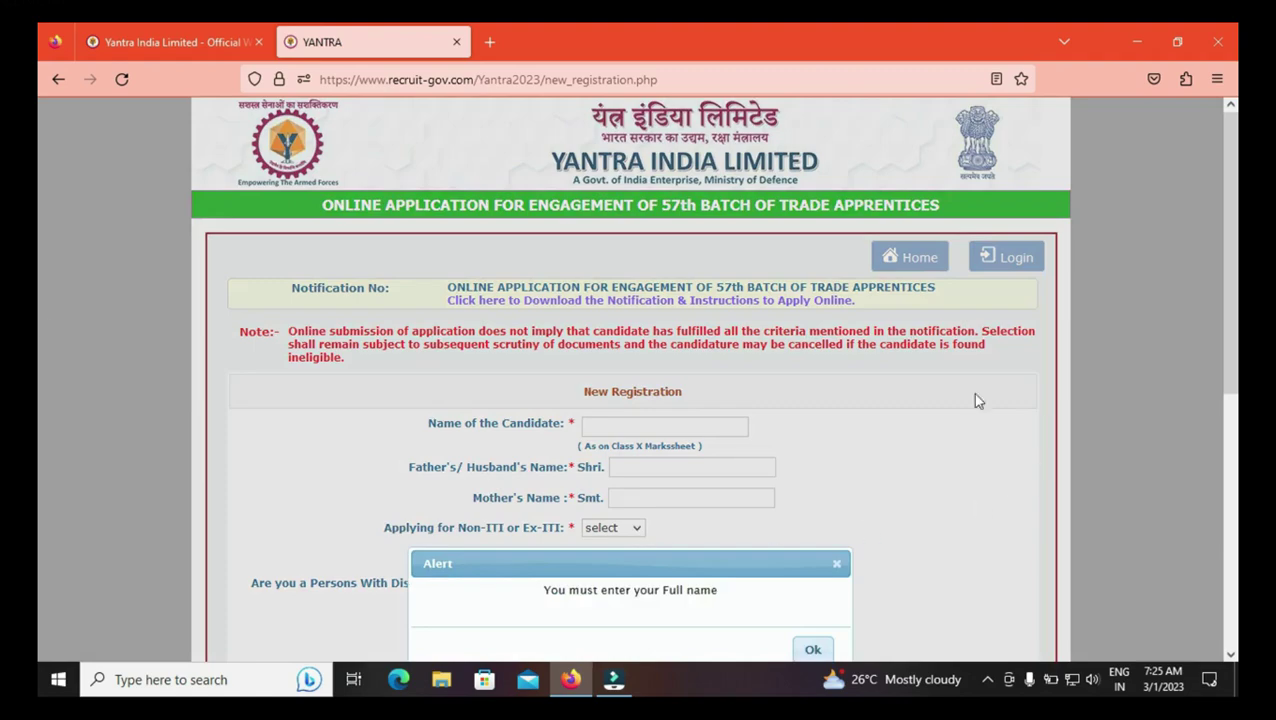
scroll(900, 450, "down", 2)
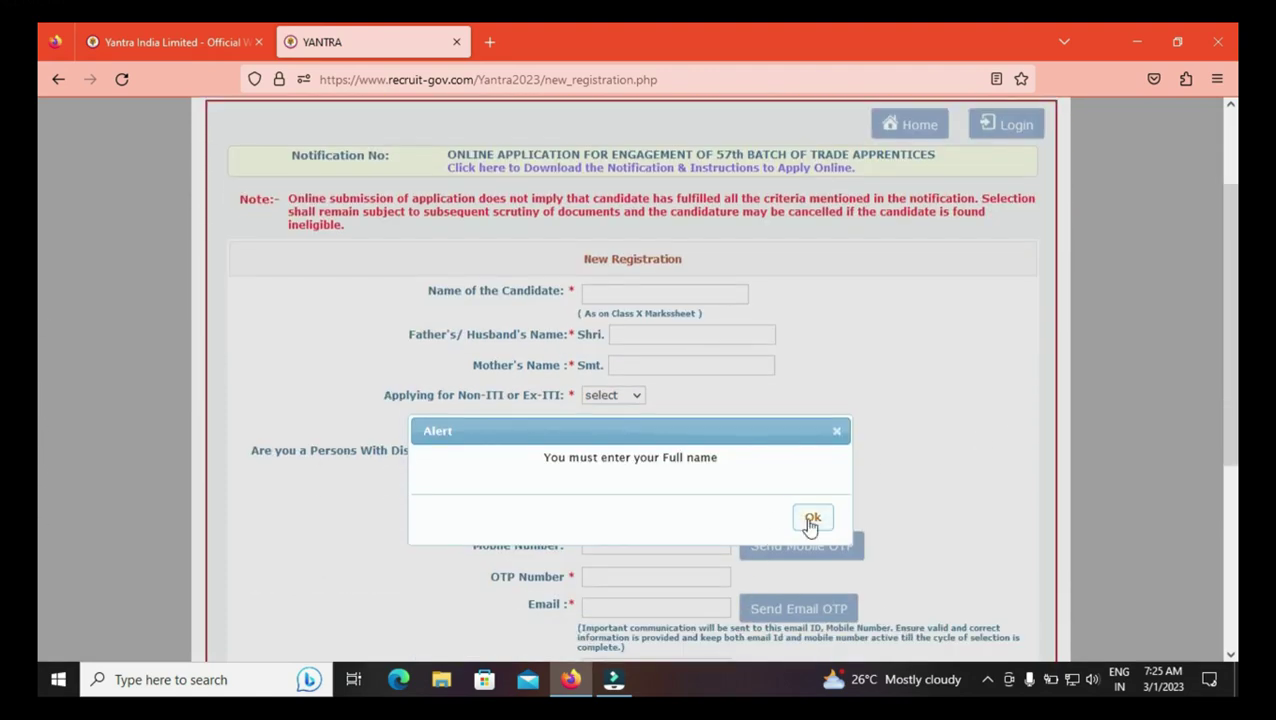
left_click(811, 521)
left_click(639, 402)
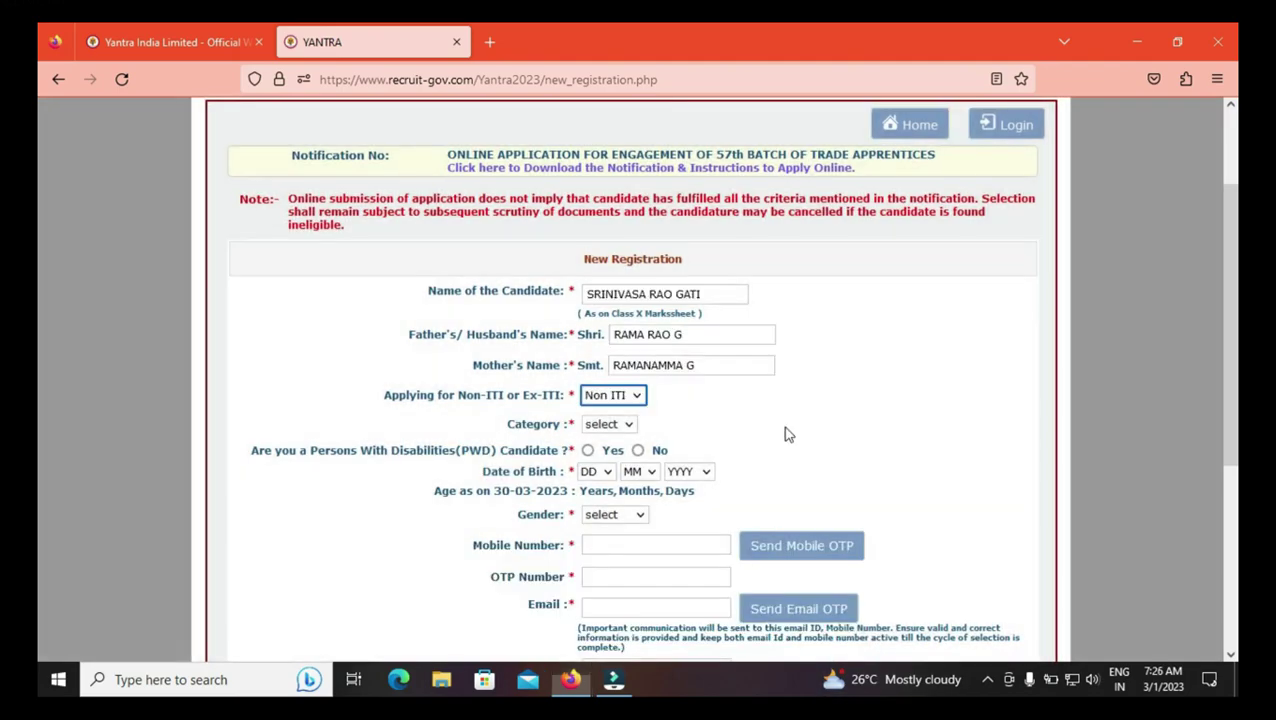
left_click(634, 399)
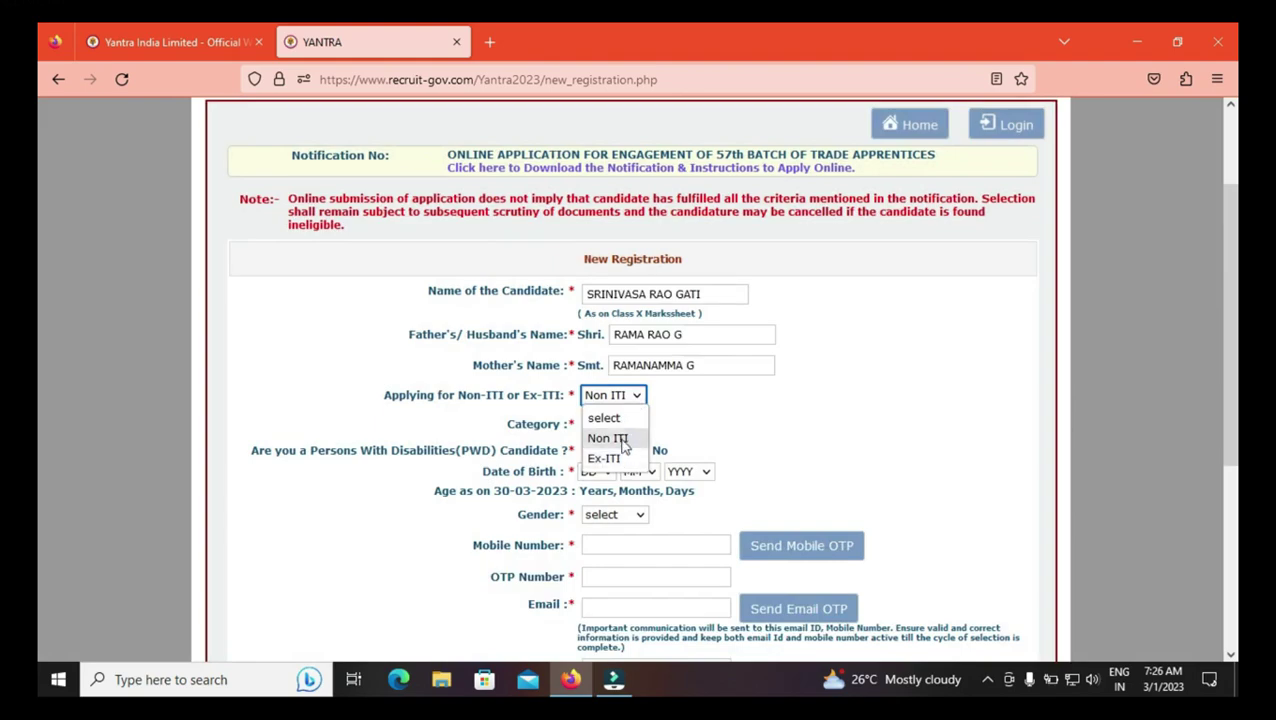
left_click(608, 438)
Step: Set the category to UR and answer No to the Persons With Disabilities question
left_click(623, 426)
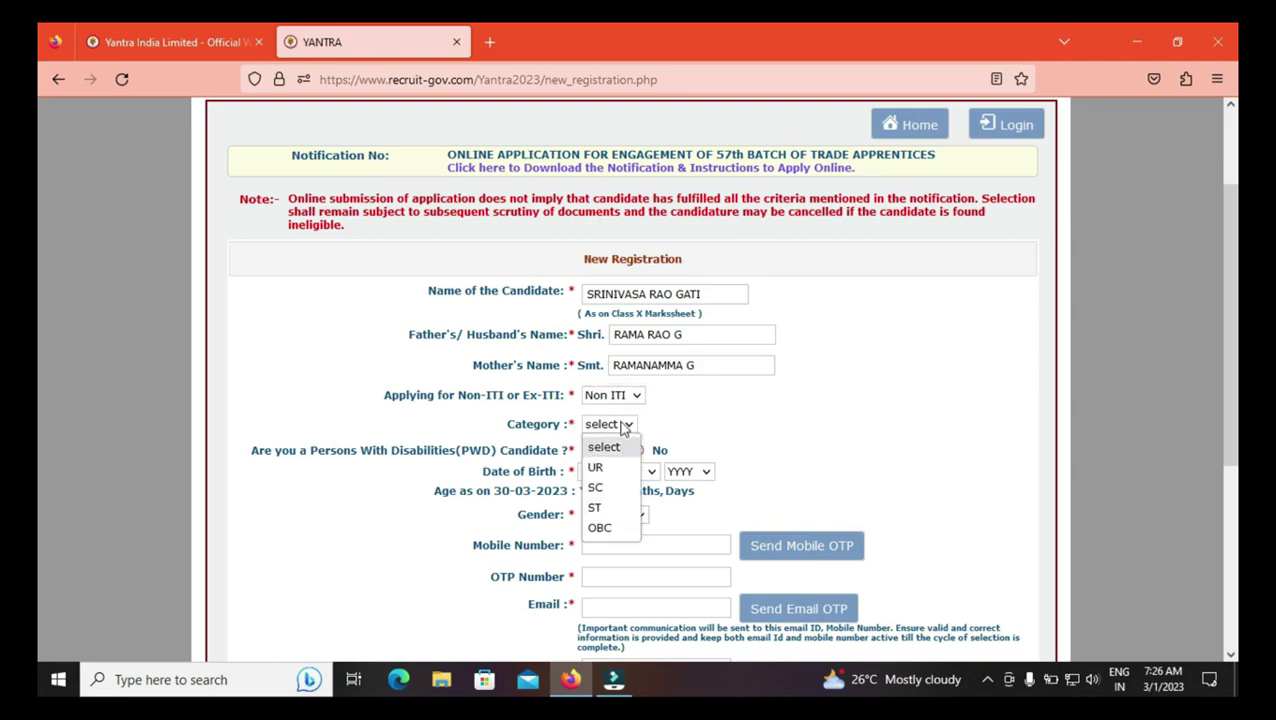
left_click(596, 471)
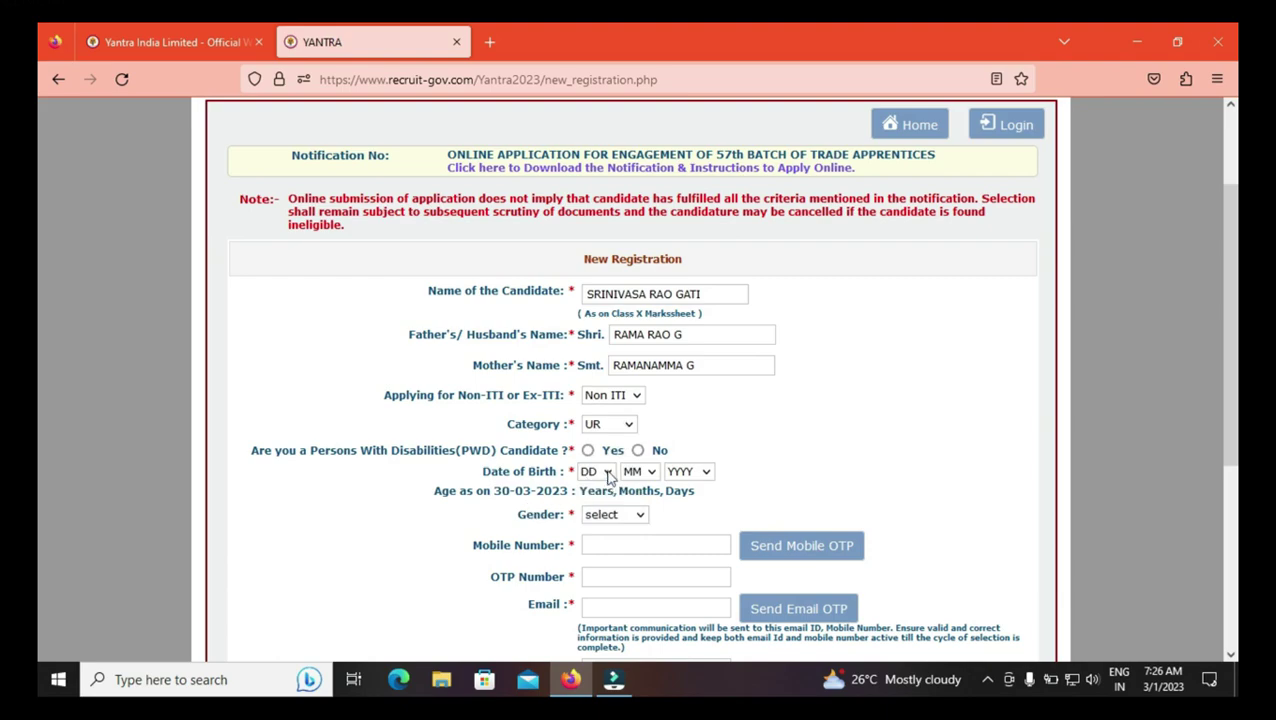
left_click(637, 450)
Step: Select the candidate's date of birth and set the gender to MALE
left_click(600, 474)
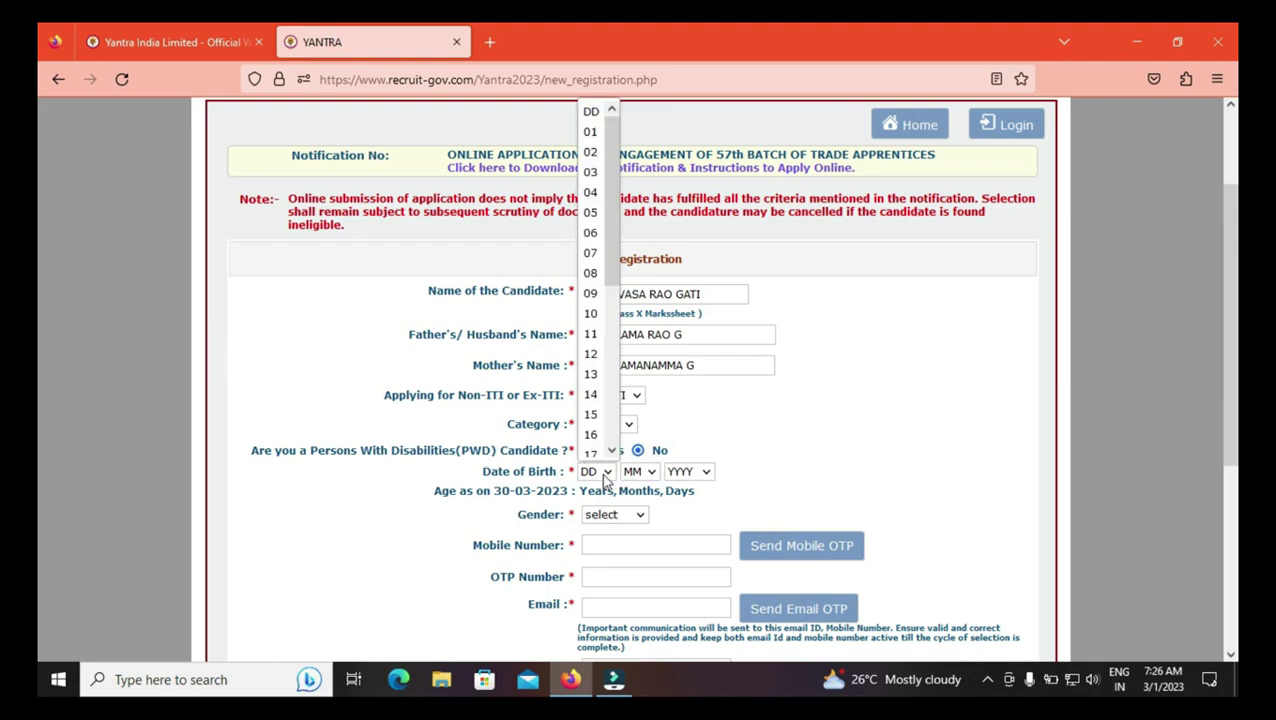
left_click(591, 132)
left_click(641, 472)
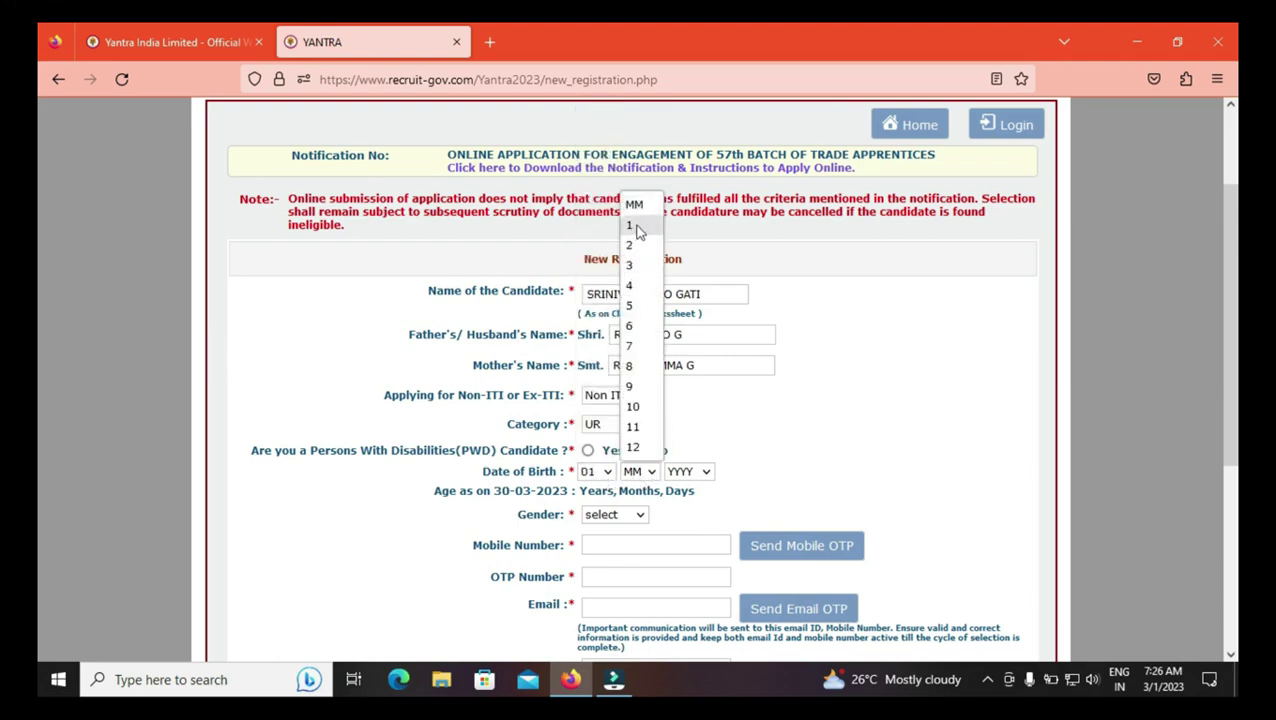
left_click(636, 225)
left_click(705, 474)
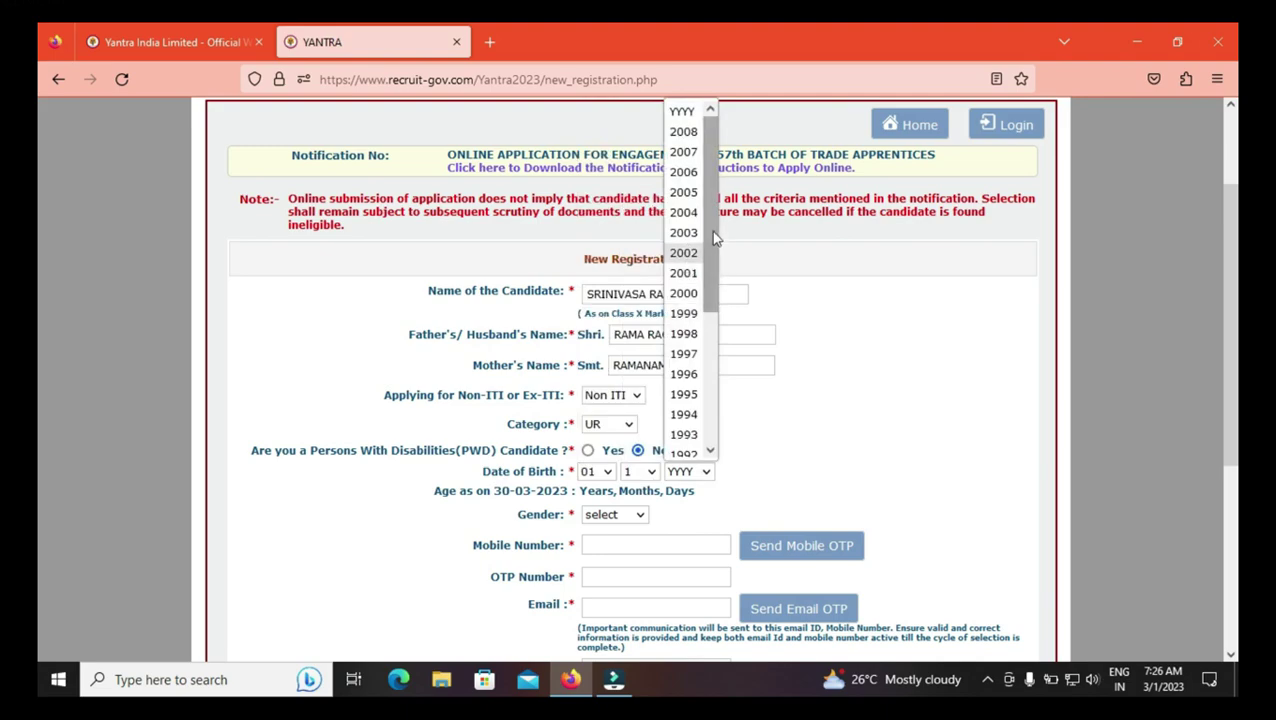
left_click(684, 294)
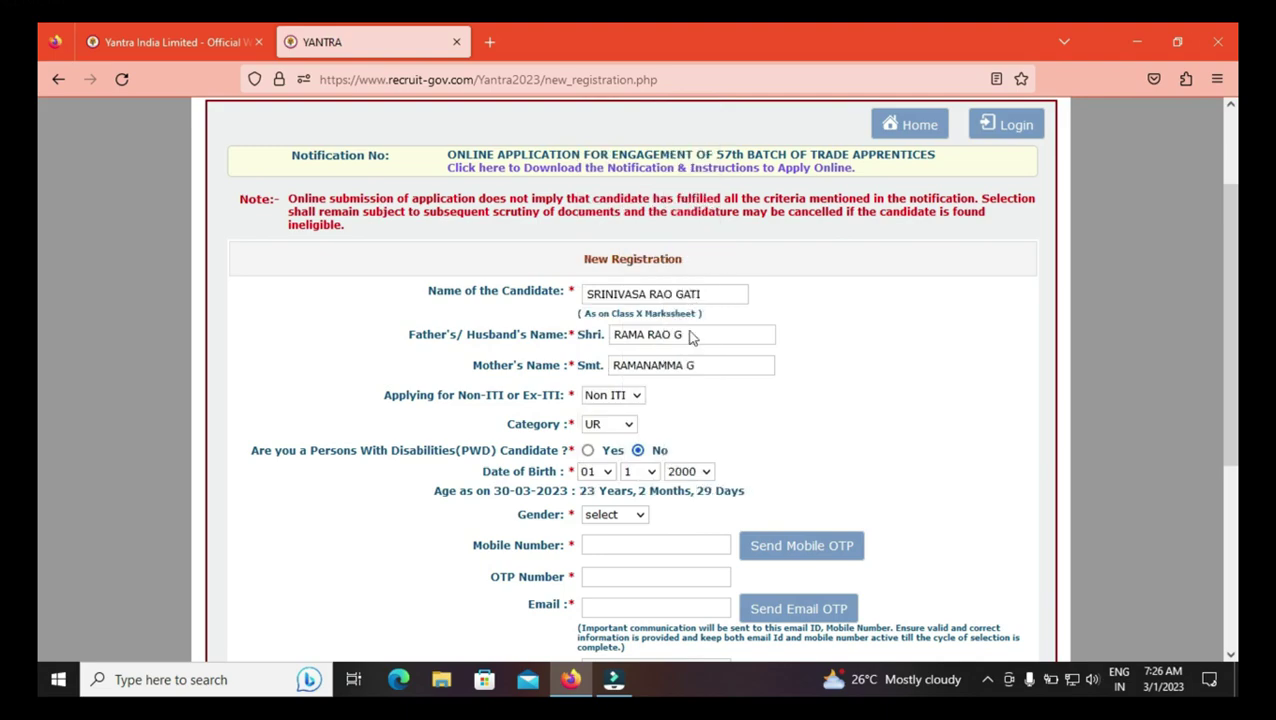
left_click(615, 516)
left_click(605, 557)
Step: Complete the mobile number, email, OTP and security code fields, and submit the registration with the declaration accepted
left_click(644, 548)
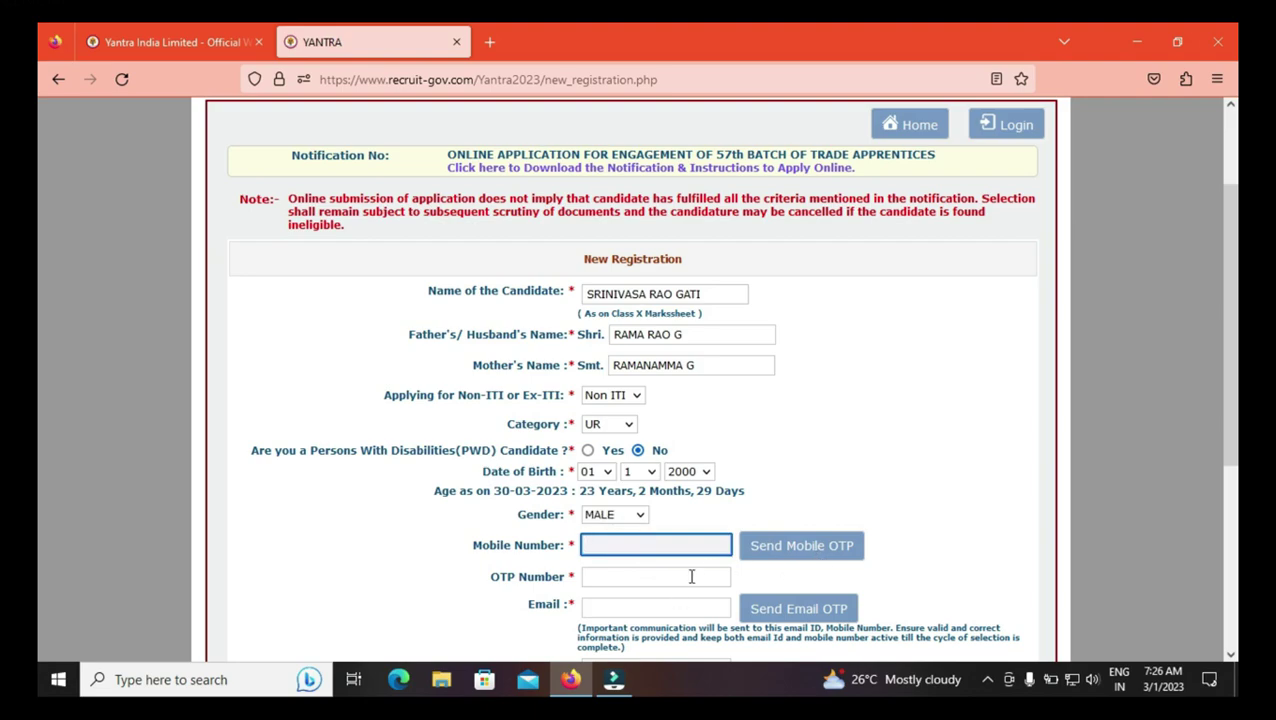
scroll(38, 463, "down", 2)
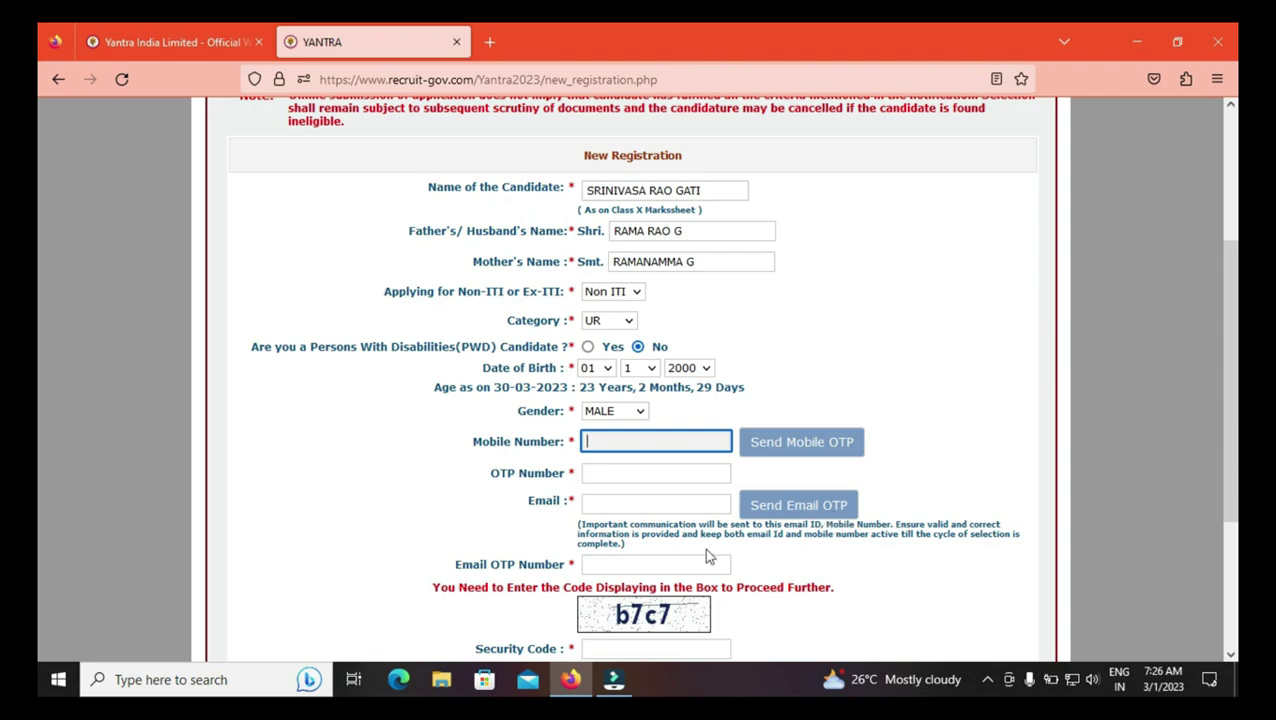
left_click(661, 566)
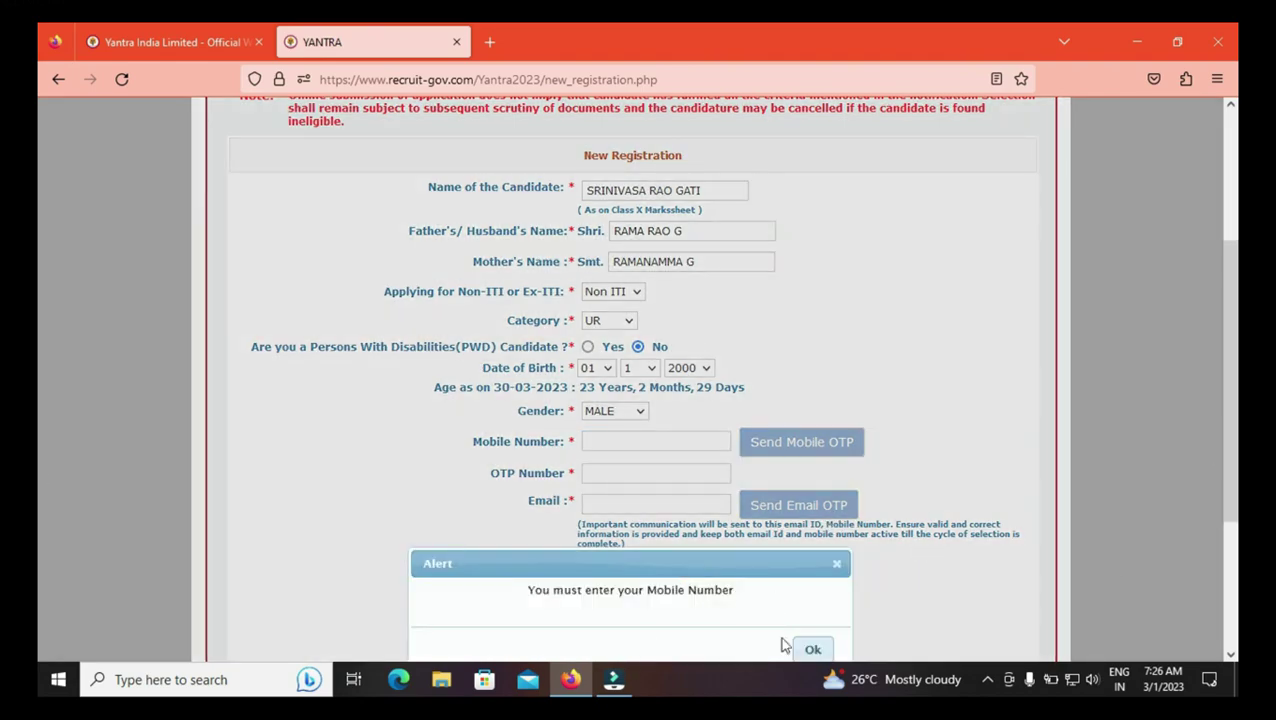
left_click(813, 649)
scroll(38, 291, "down", 3)
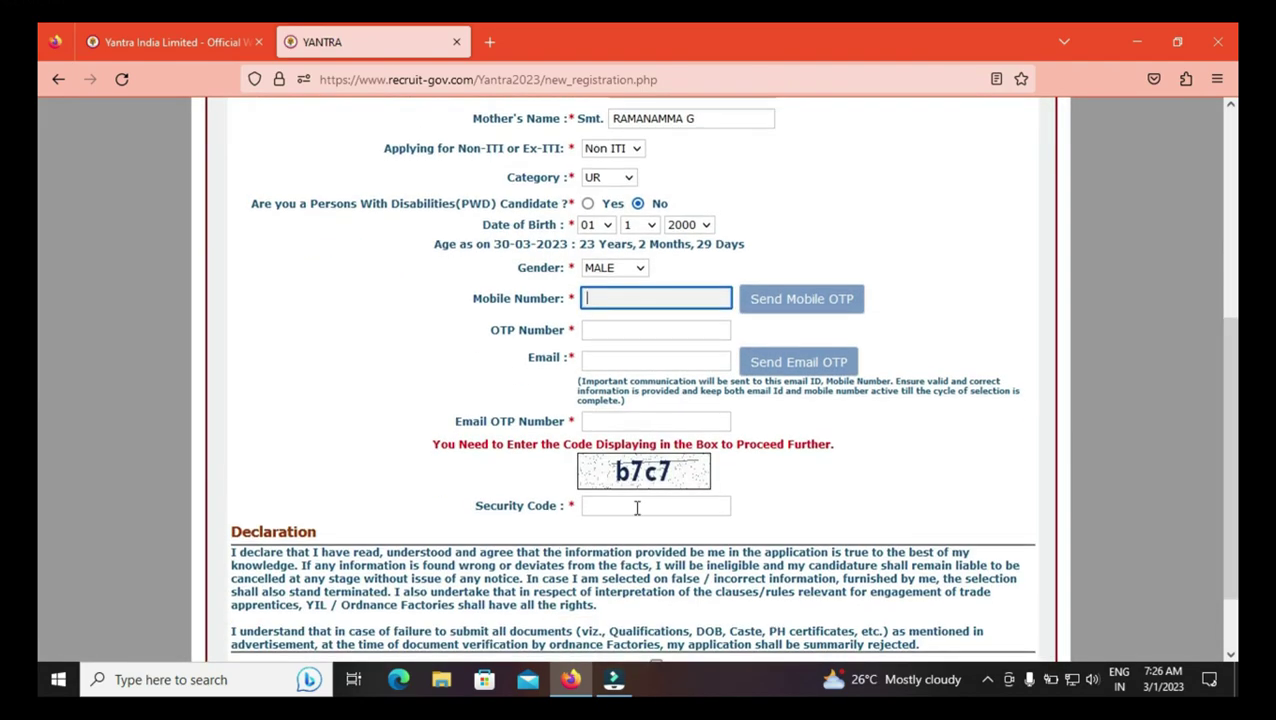
scroll(38, 585, "down", 2)
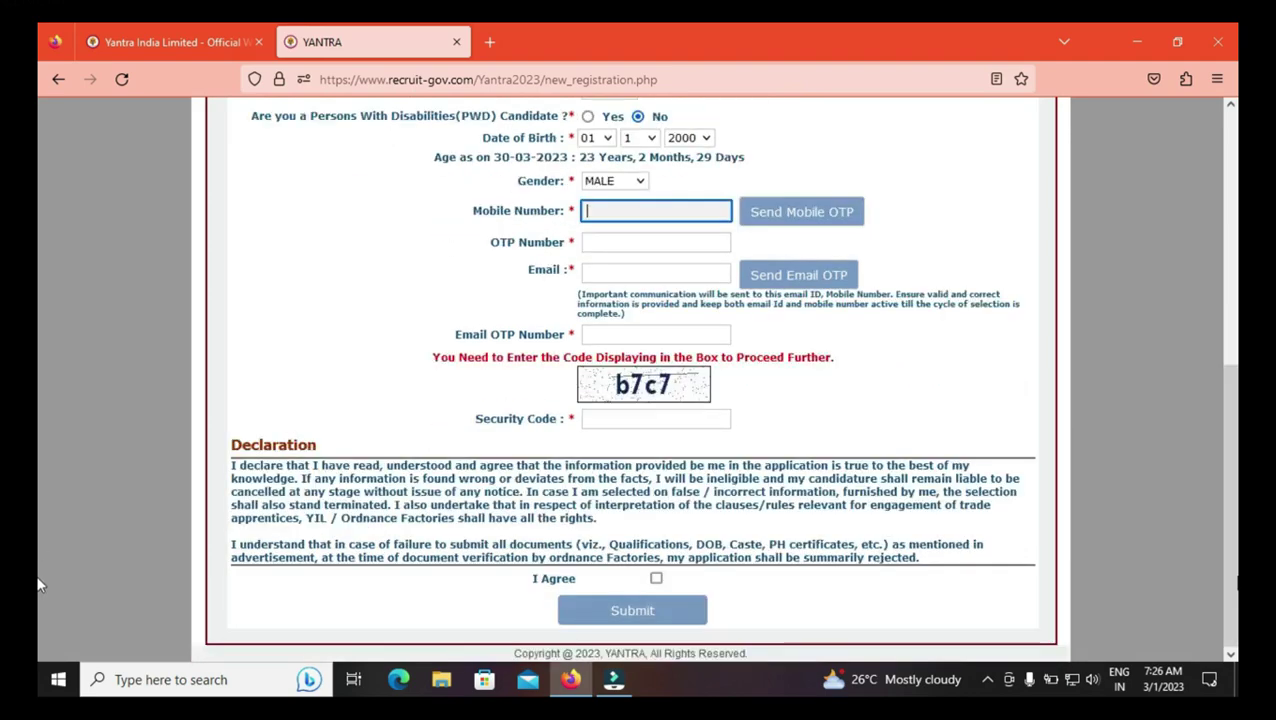
left_click(655, 577)
left_click(813, 649)
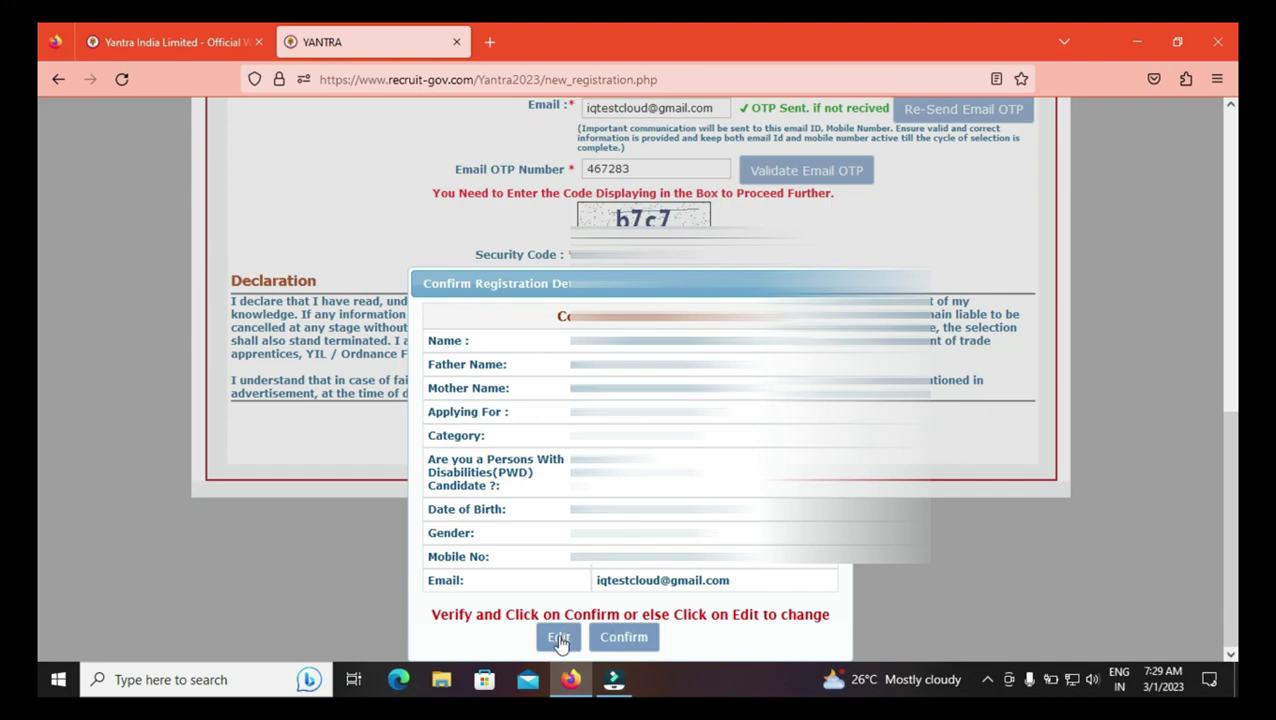
Step: Confirm the registration details and go to the password field of the registered candidates' login form
left_click(644, 650)
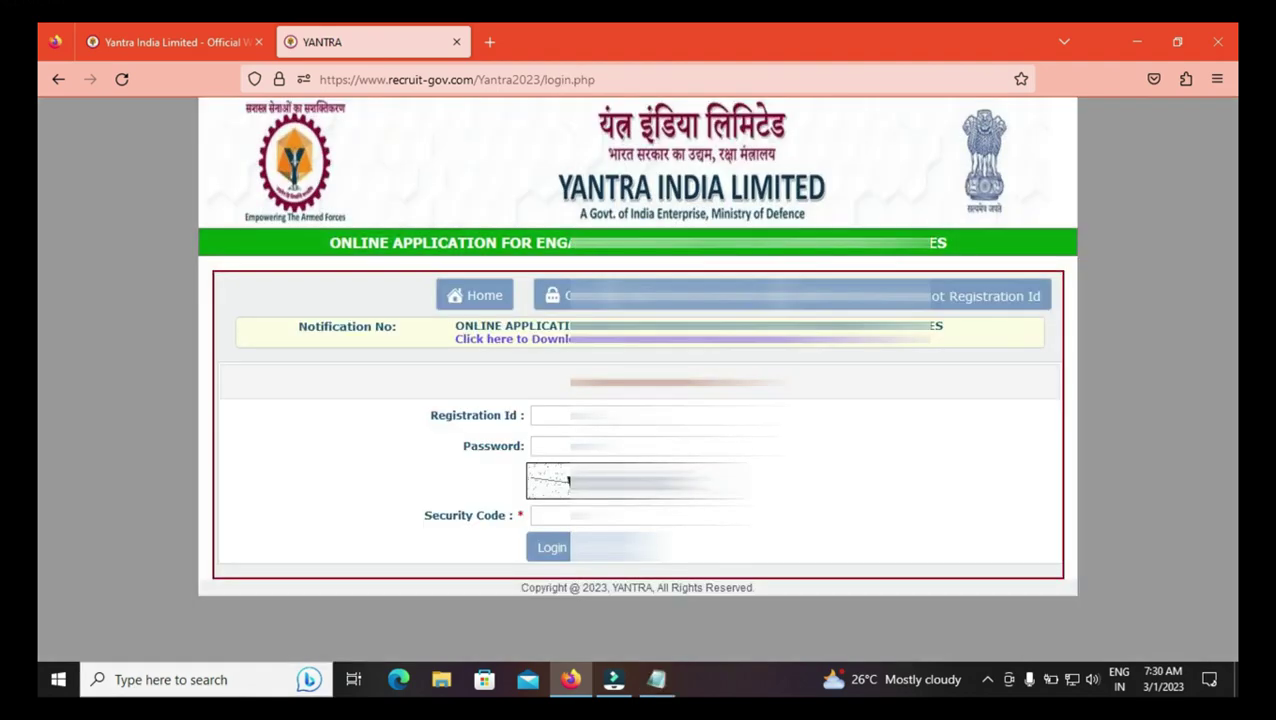
left_click(600, 415)
key("Tab")
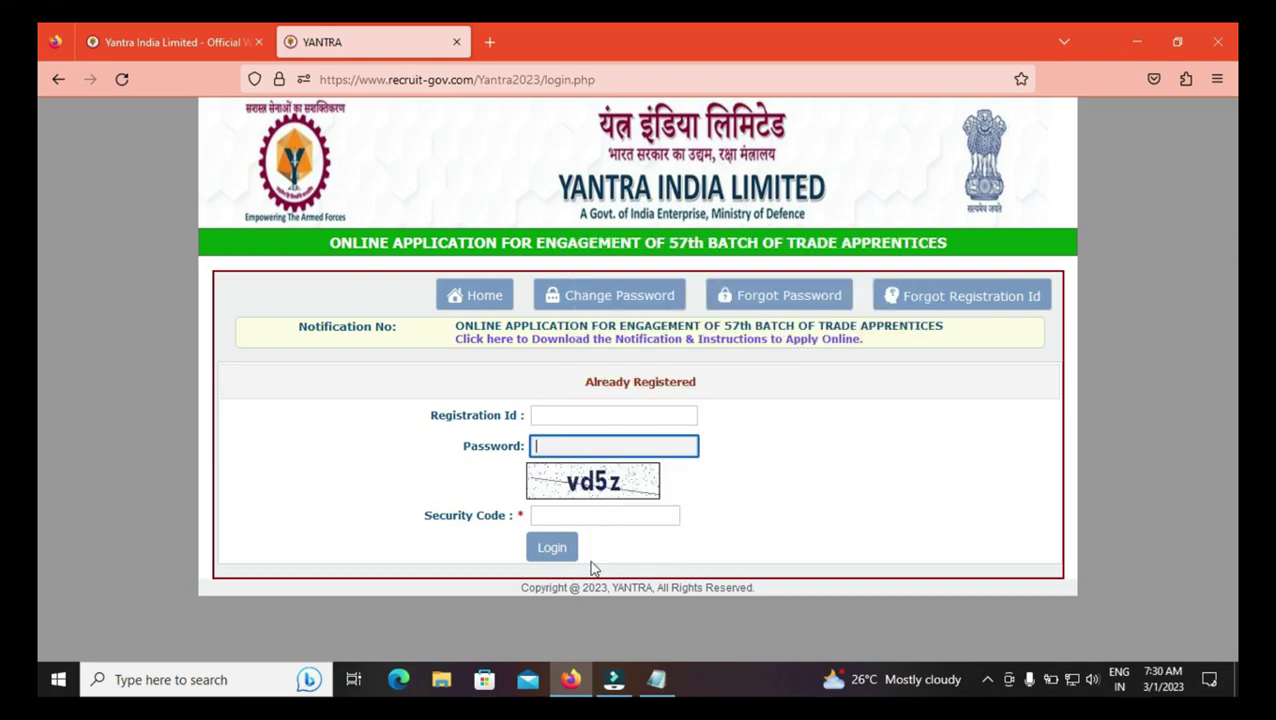
Step: Open the Change Password form and go to its Registration Id field
left_click(609, 295)
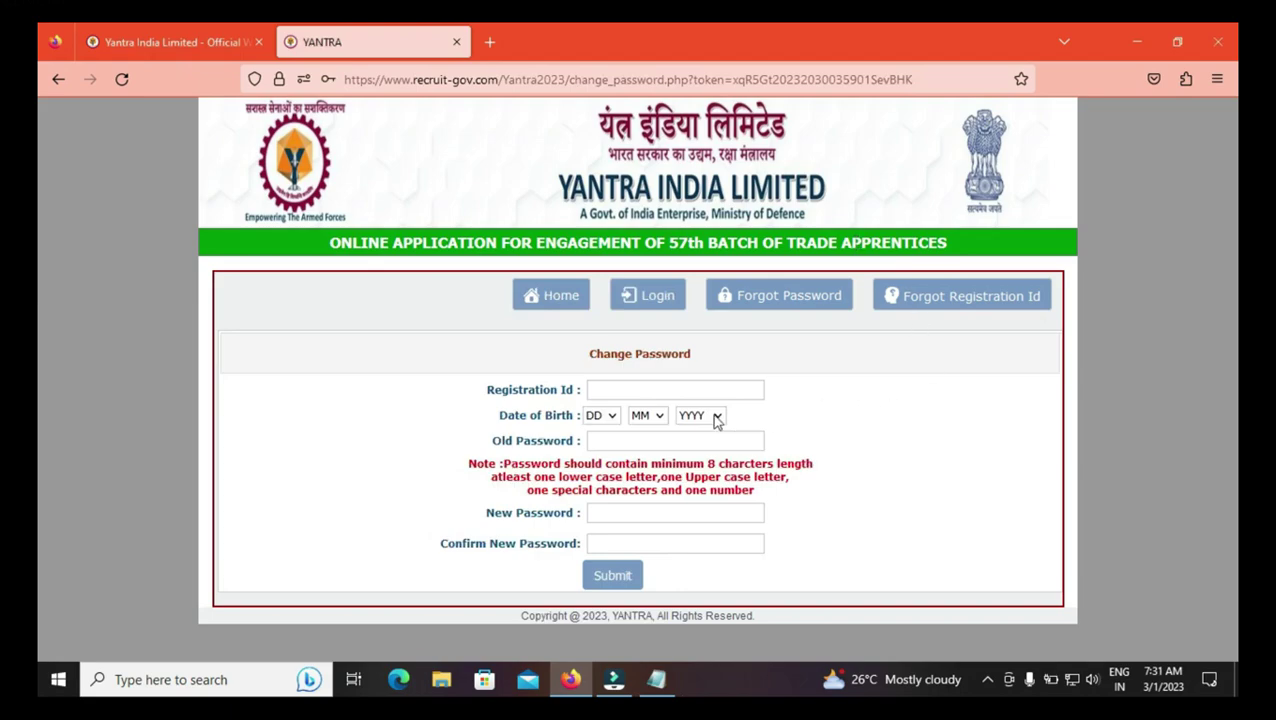
left_click(660, 388)
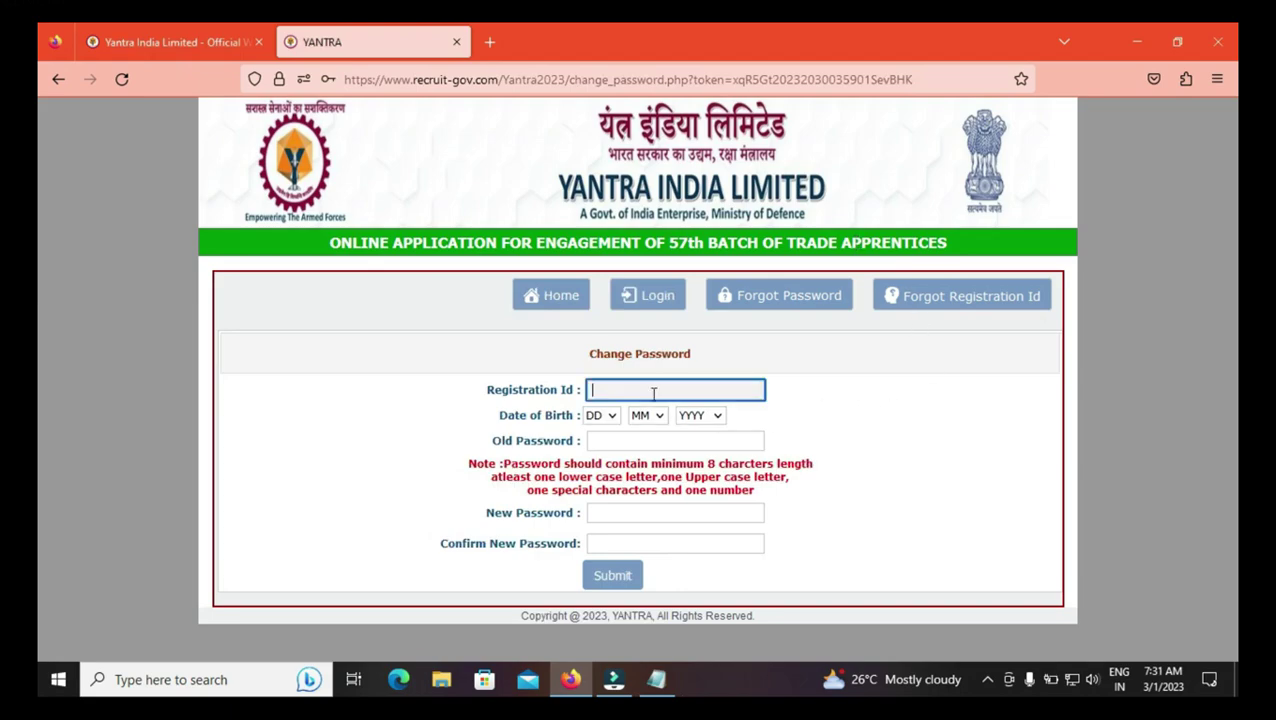
left_click(622, 444)
left_click(819, 418)
left_click(710, 463)
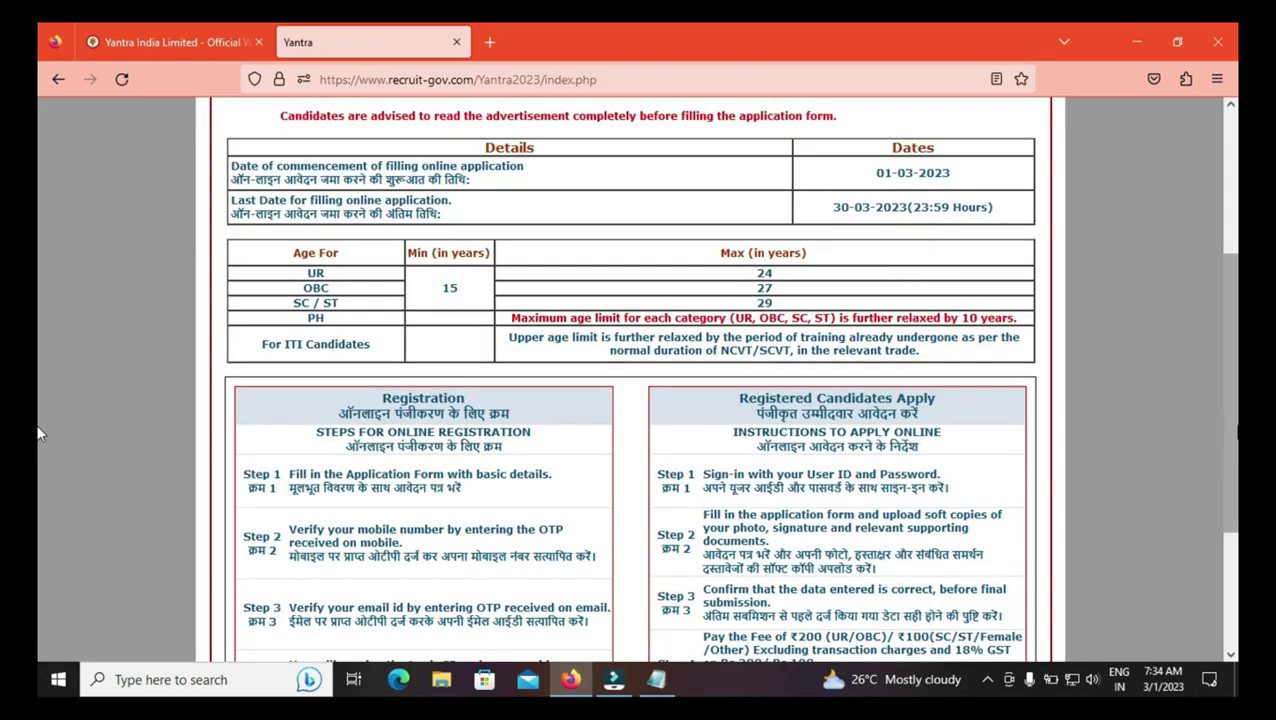
Step: Open the login for registered candidates and log in with the registration ID, password and security code
scroll(40, 432, "down", 3)
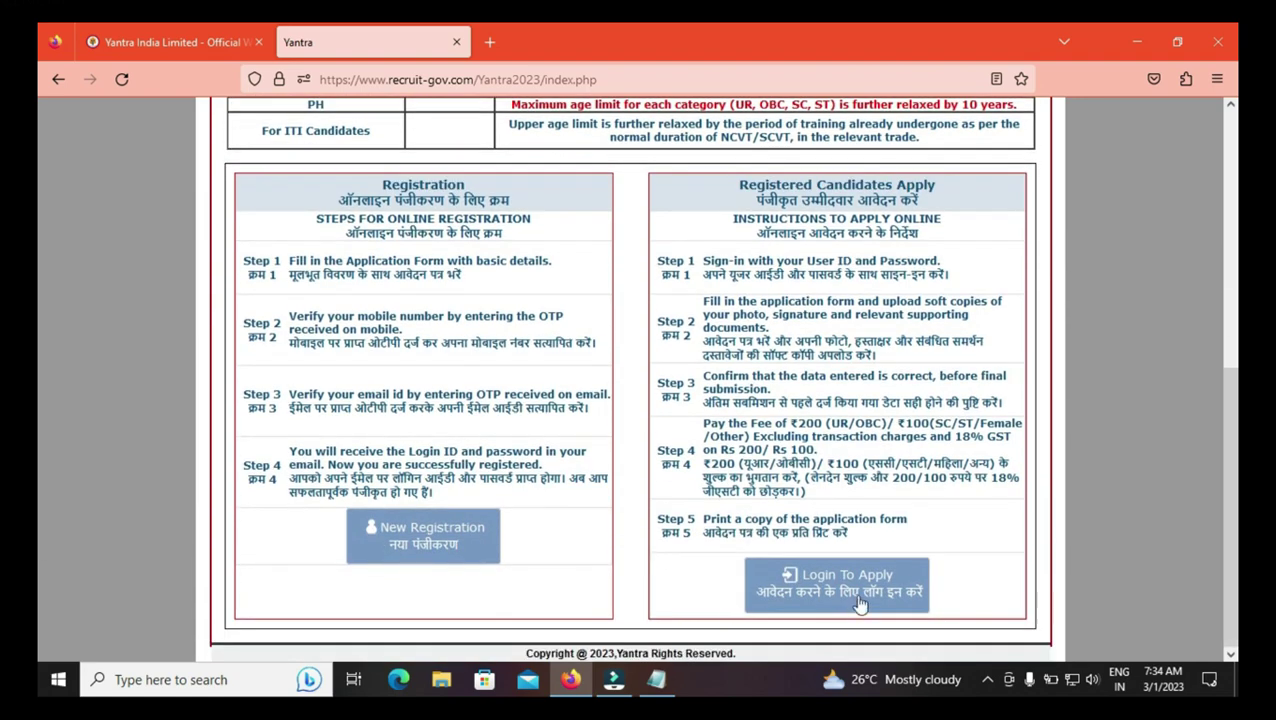
left_click(858, 600)
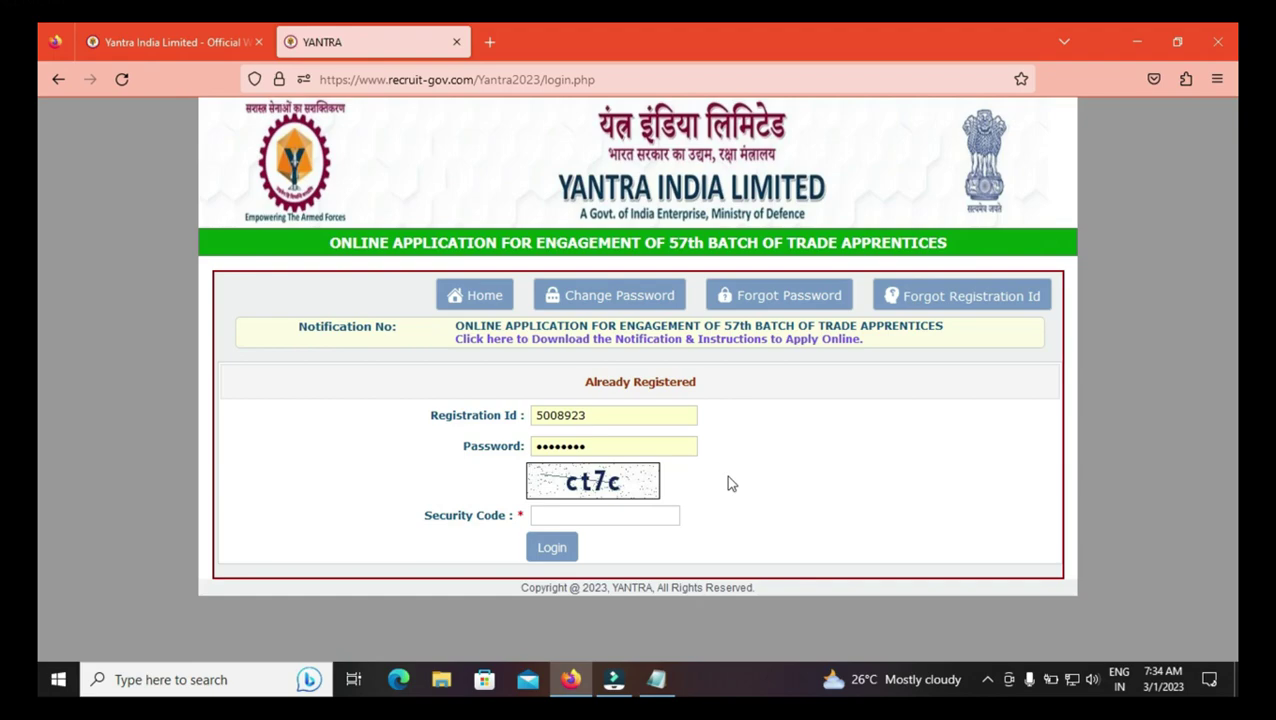
left_click(552, 548)
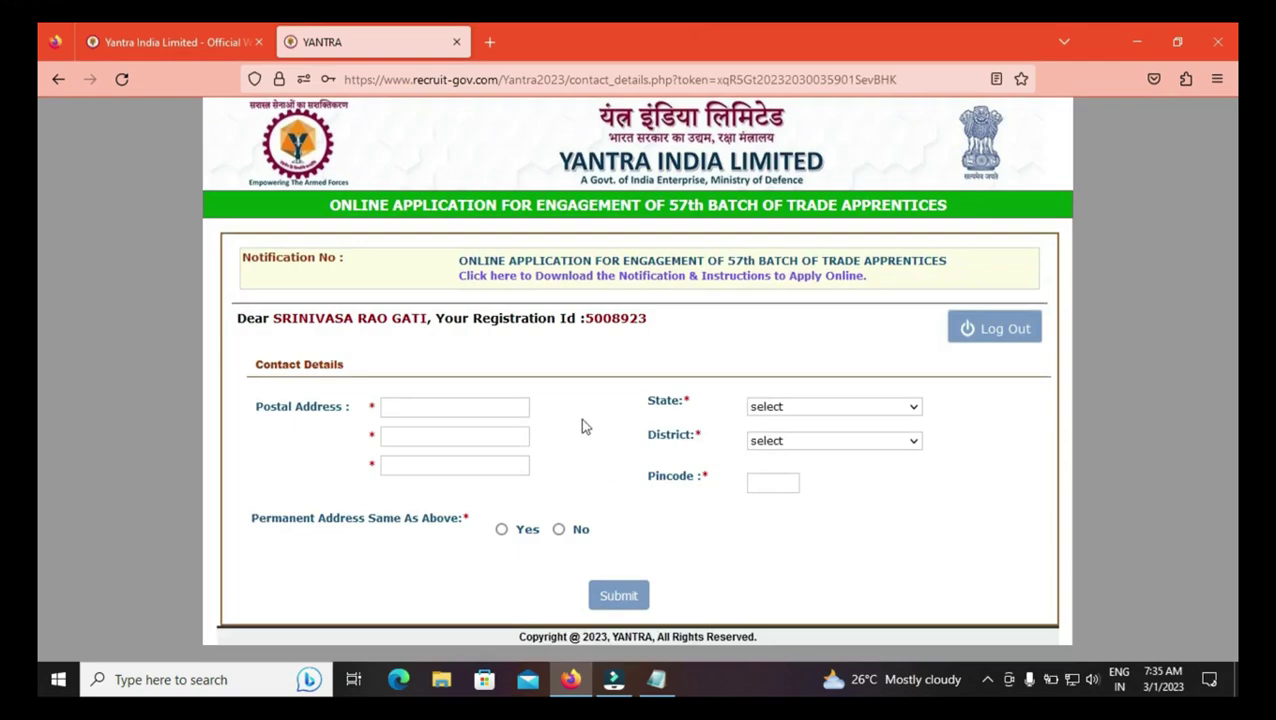
Step: Go through the postal address lines in the contact details and set the state to Andhra Pradesh
left_click(449, 407)
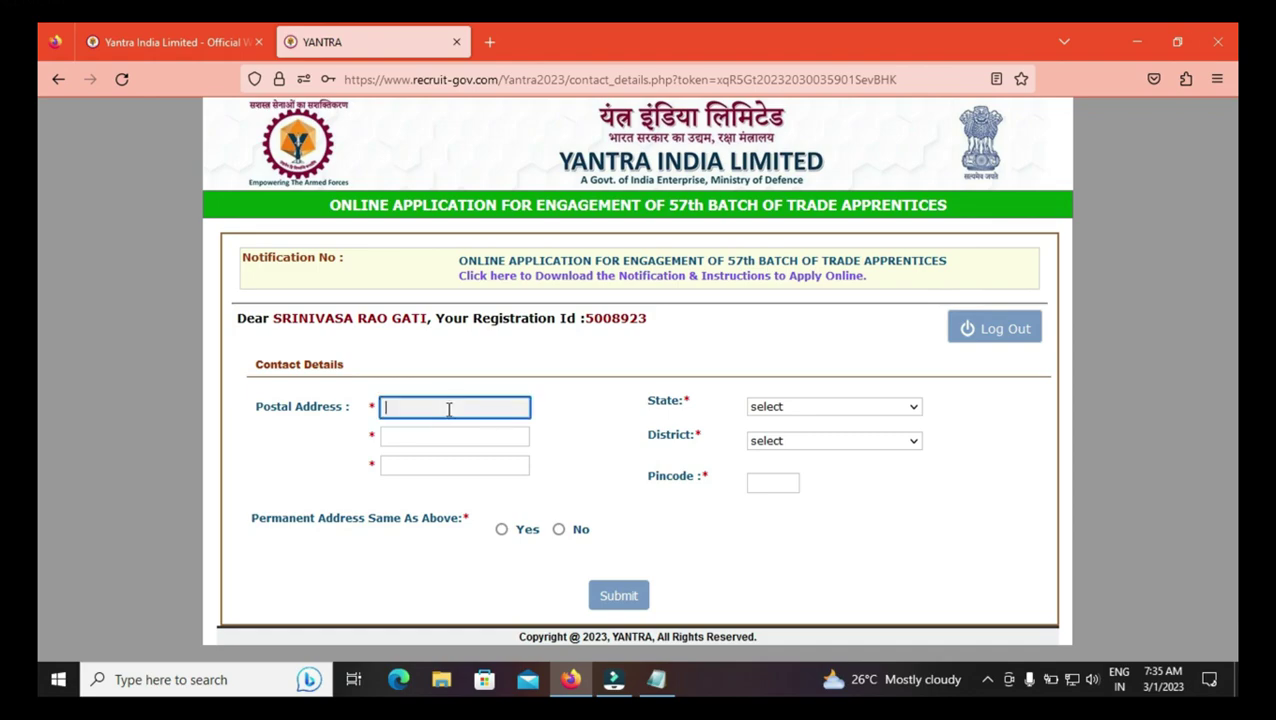
left_click(450, 439)
left_click(455, 466)
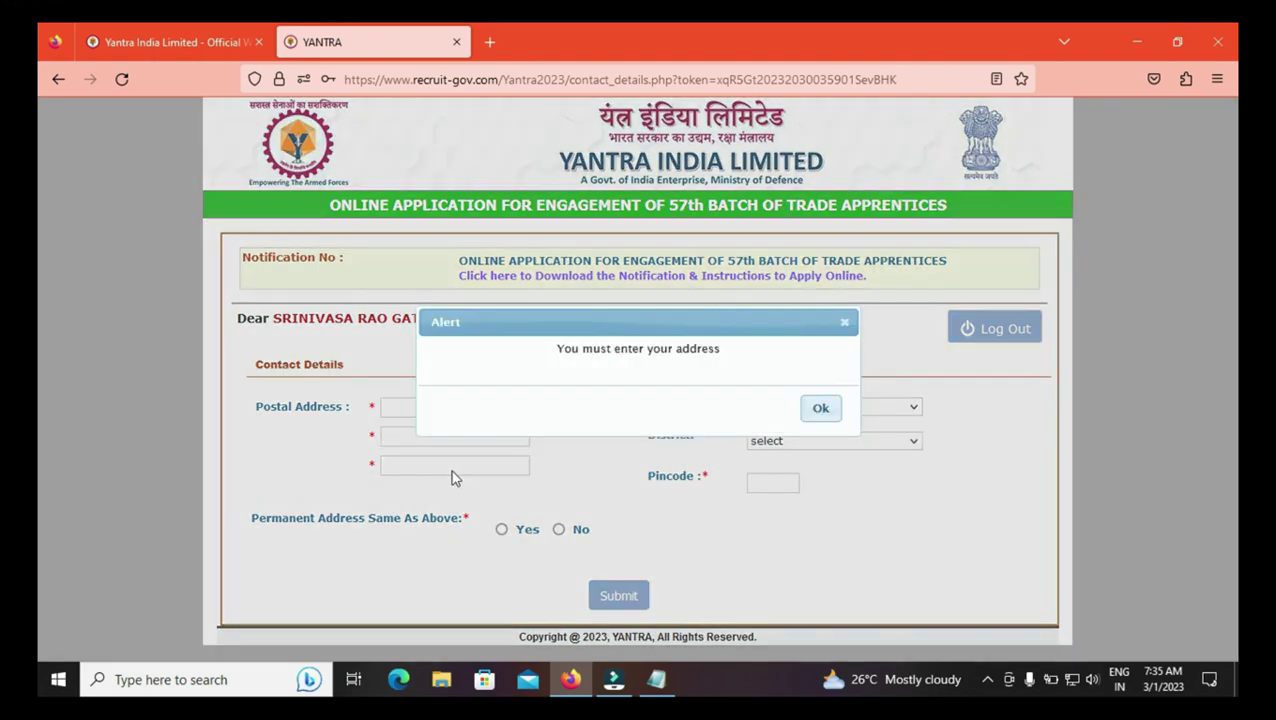
left_click(820, 408)
left_click(802, 407)
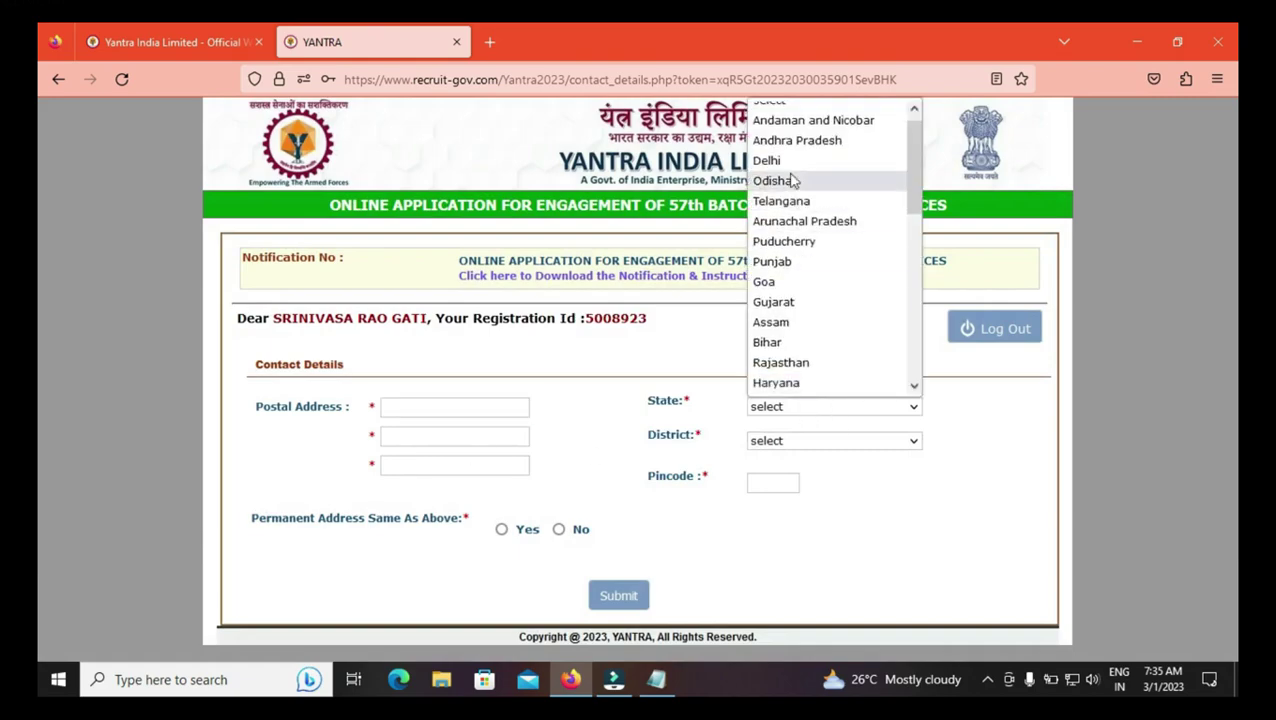
left_click(792, 146)
left_click(820, 410)
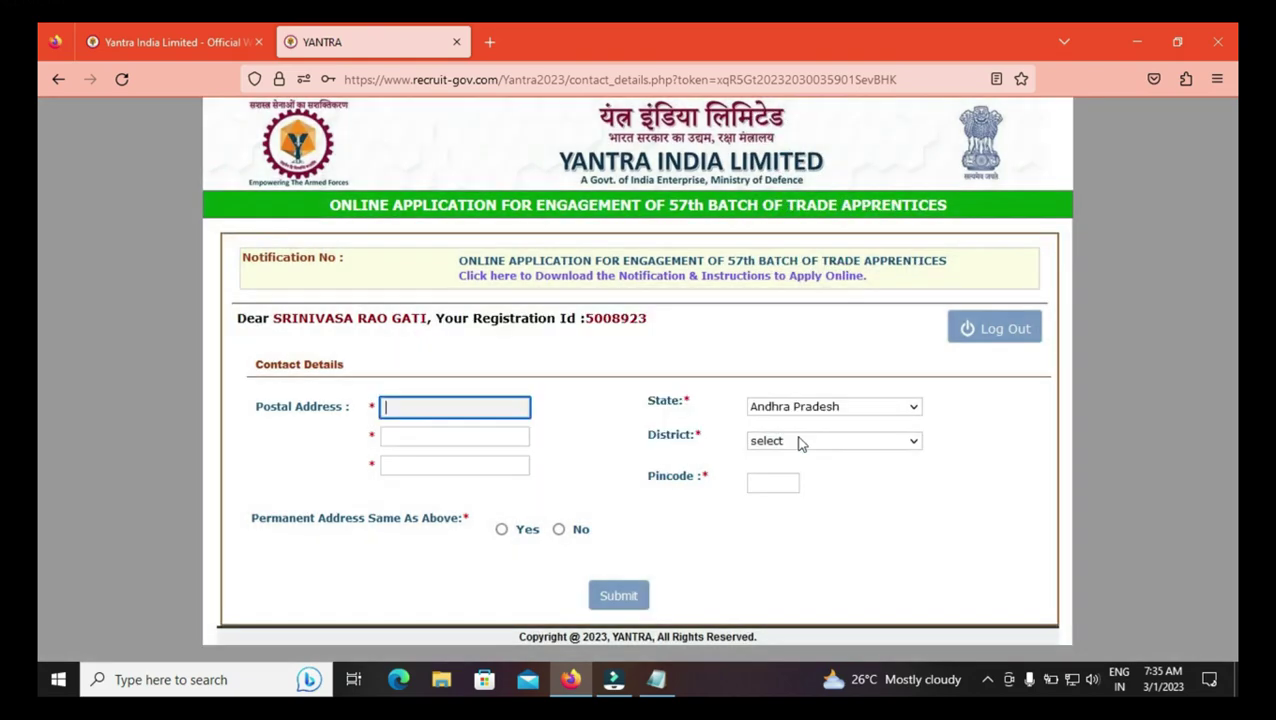
left_click(797, 444)
left_click(812, 410)
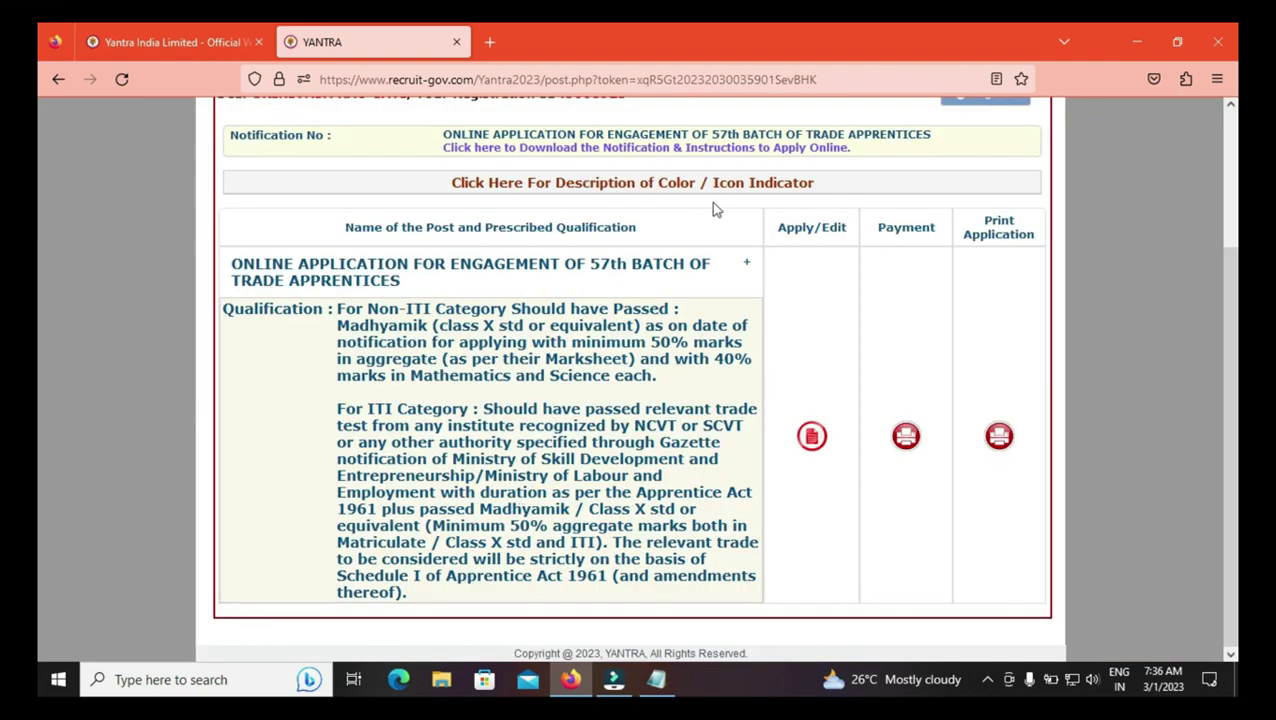
Step: Review the prescribed qualification for the 57th batch of trade apprentices and open its application form
left_click(742, 266)
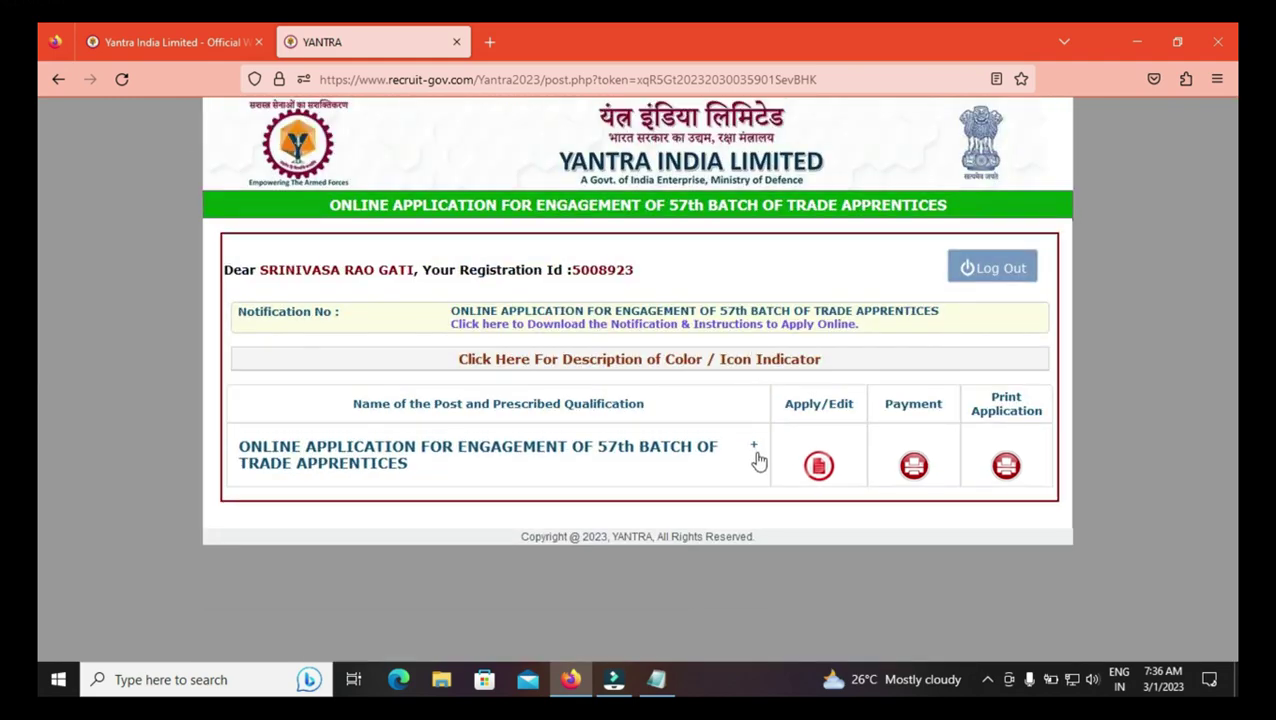
left_click(750, 445)
scroll(40, 297, "down", 2)
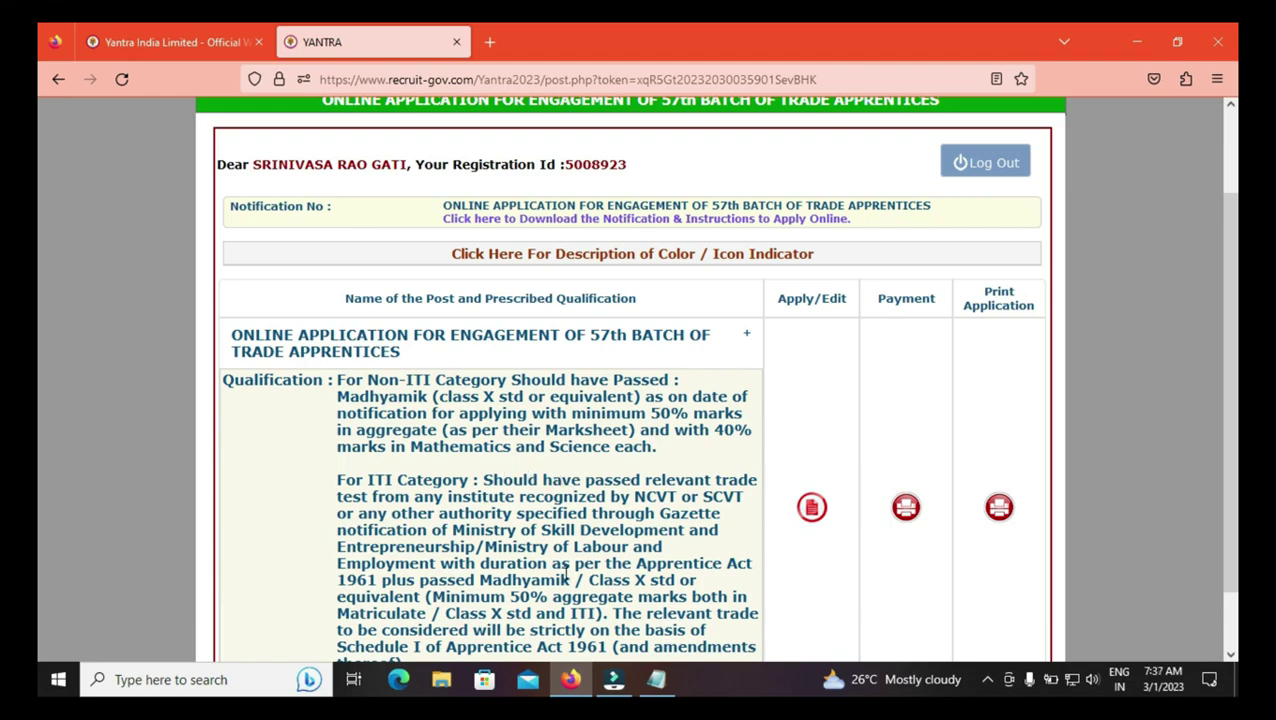
scroll(40, 302, "down", 1)
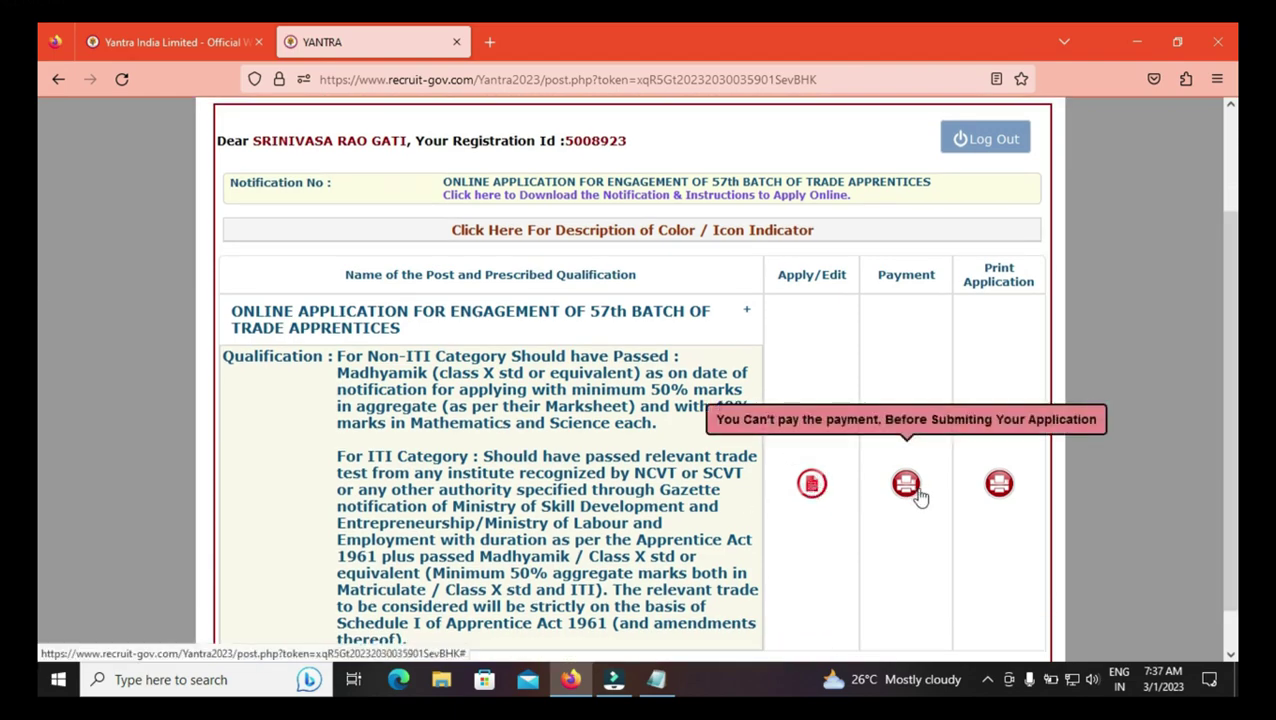
left_click(811, 485)
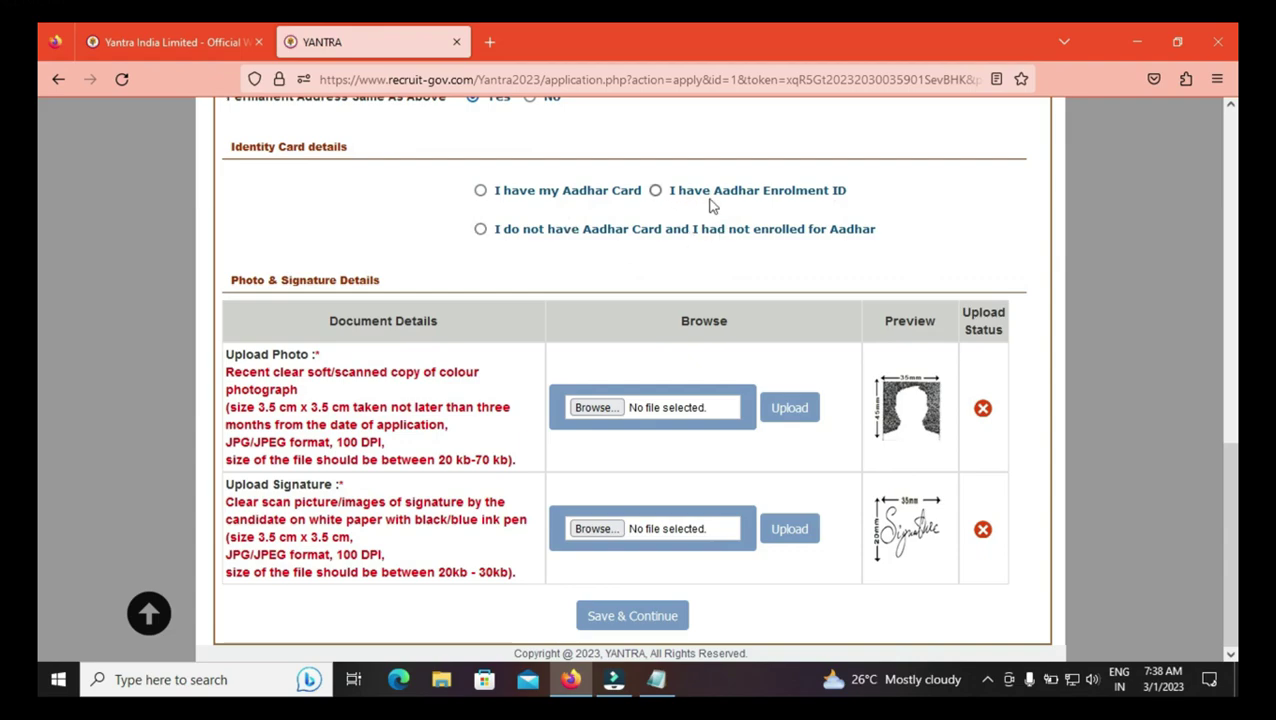
Step: Choose "I have my Aadhar Card" in the identity card details and activate the Aadhar Number field
left_click(480, 190)
left_click(492, 270)
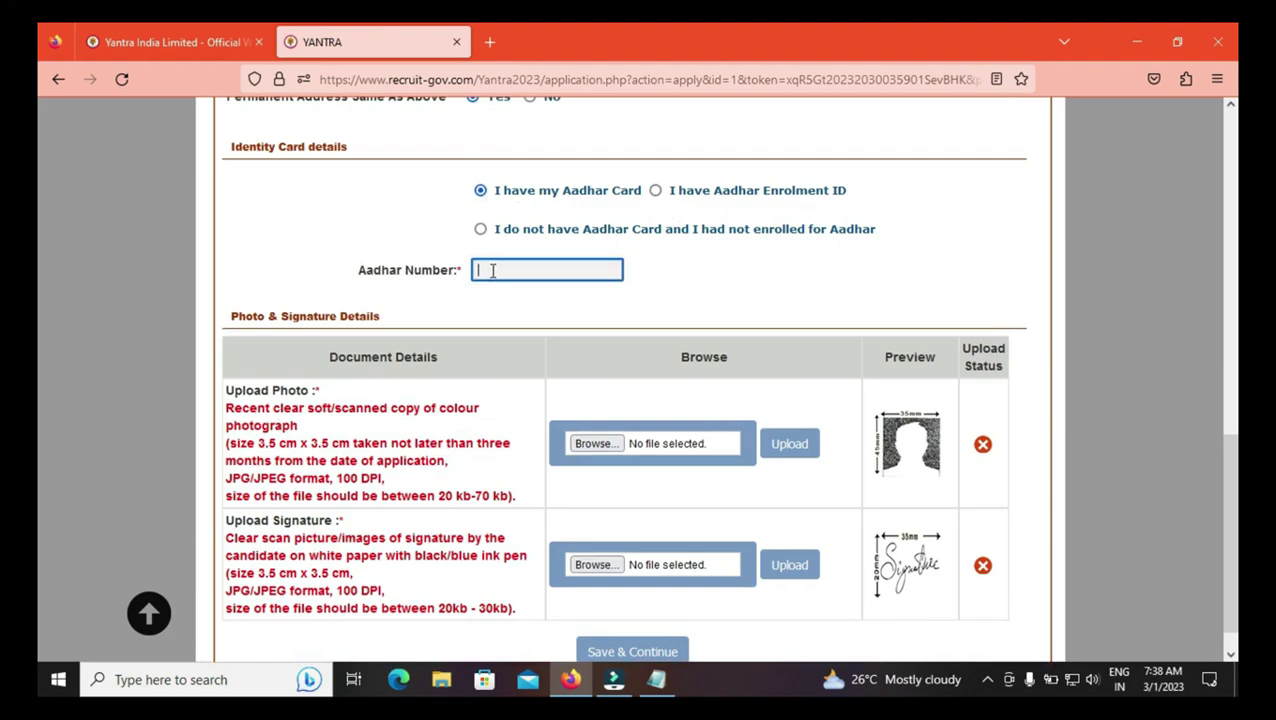
left_click(655, 190)
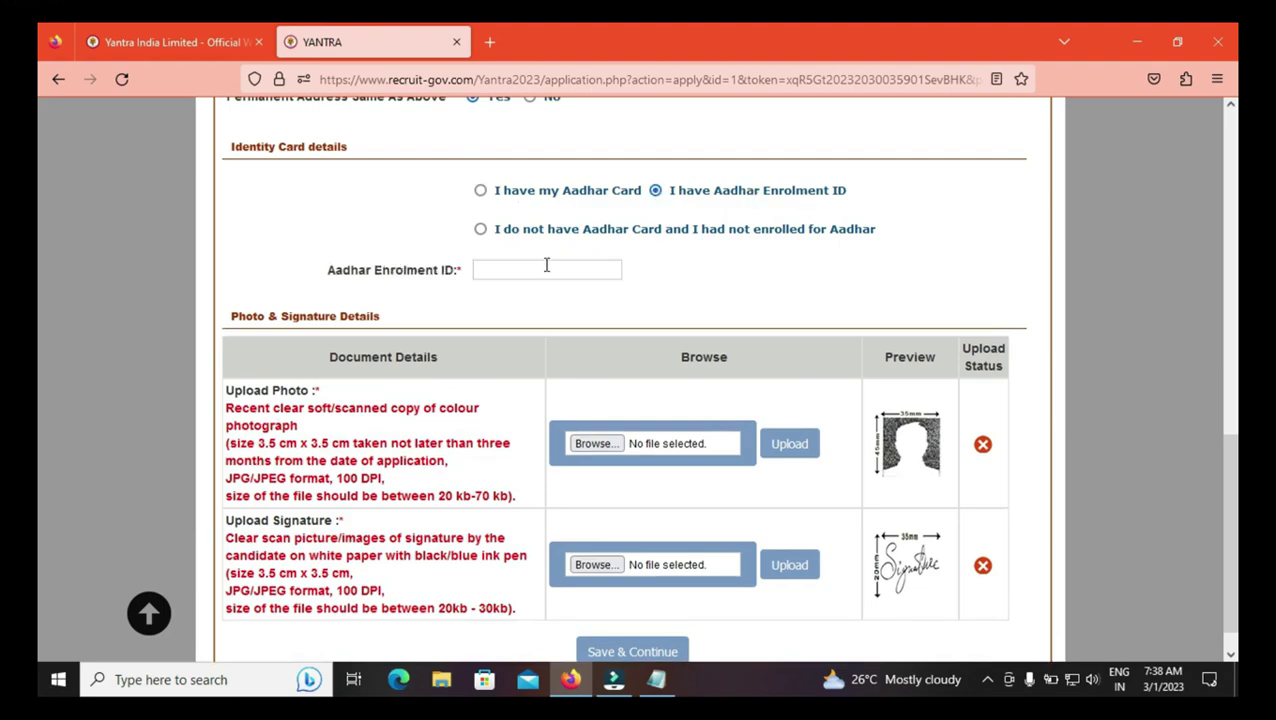
left_click(481, 191)
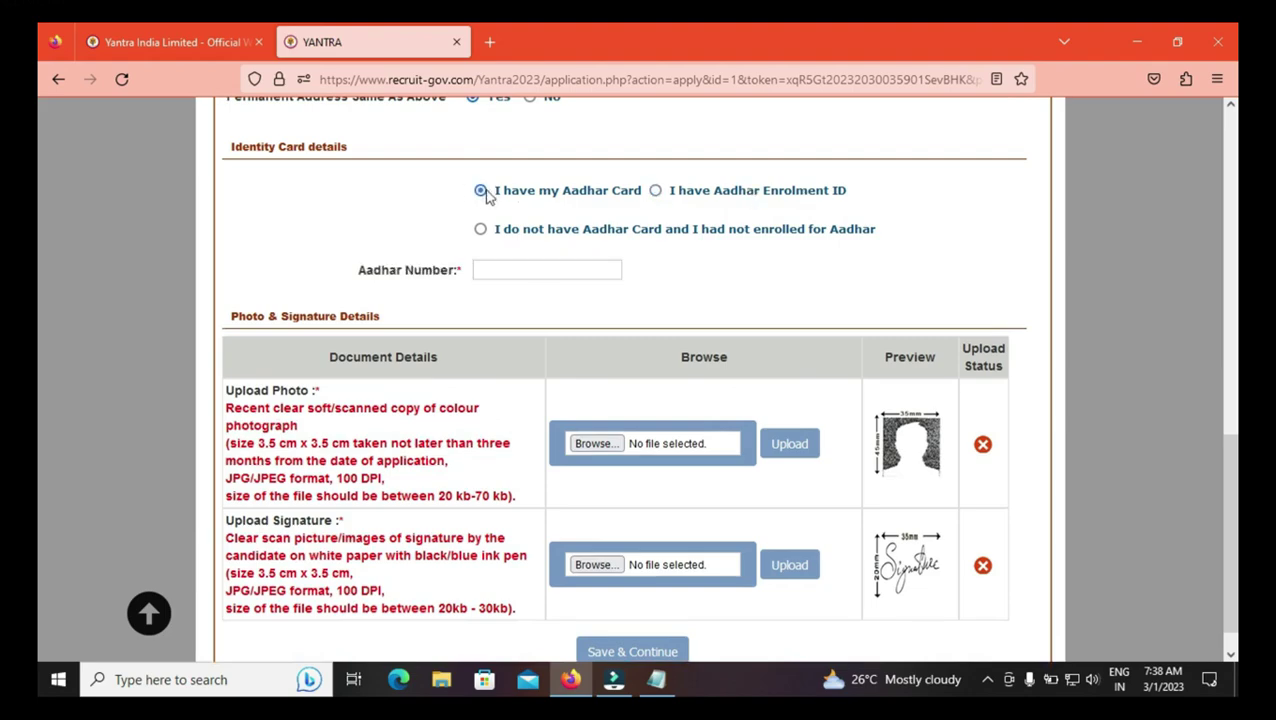
left_click(497, 270)
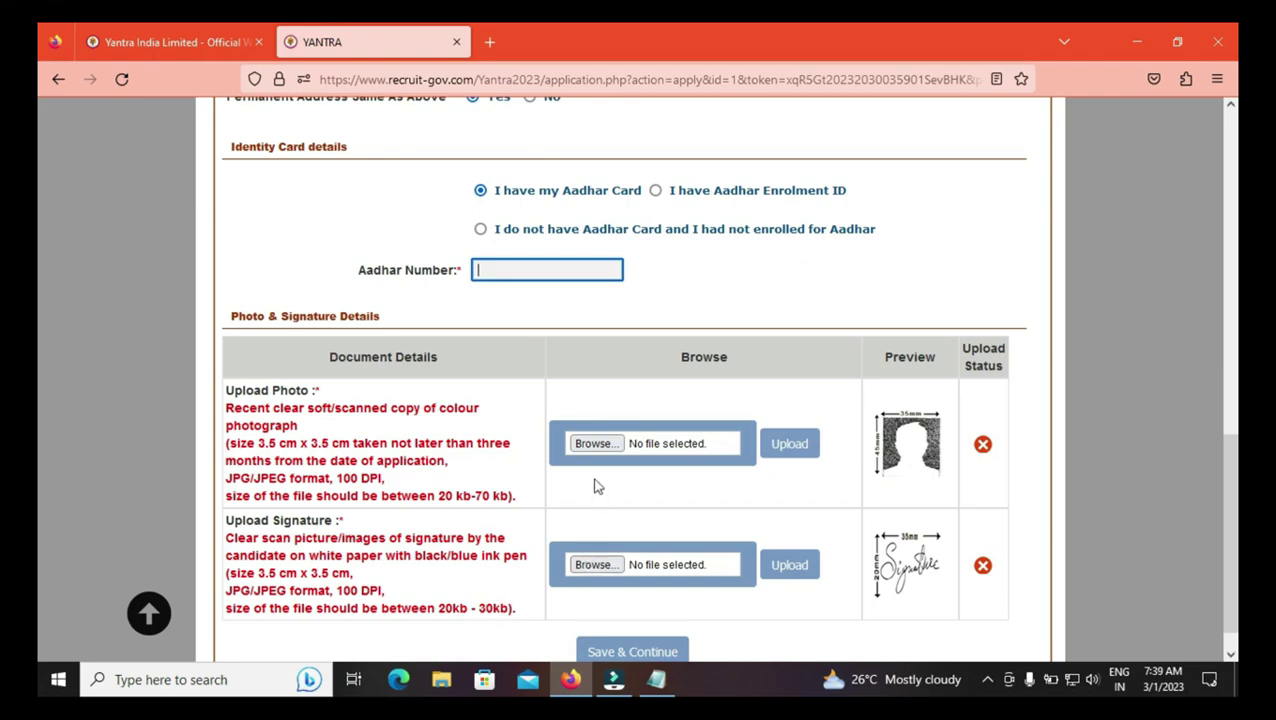
Step: Choose the Signature file from the Uploads_Latest folder and upload it as the candidate's signature
left_click(605, 447)
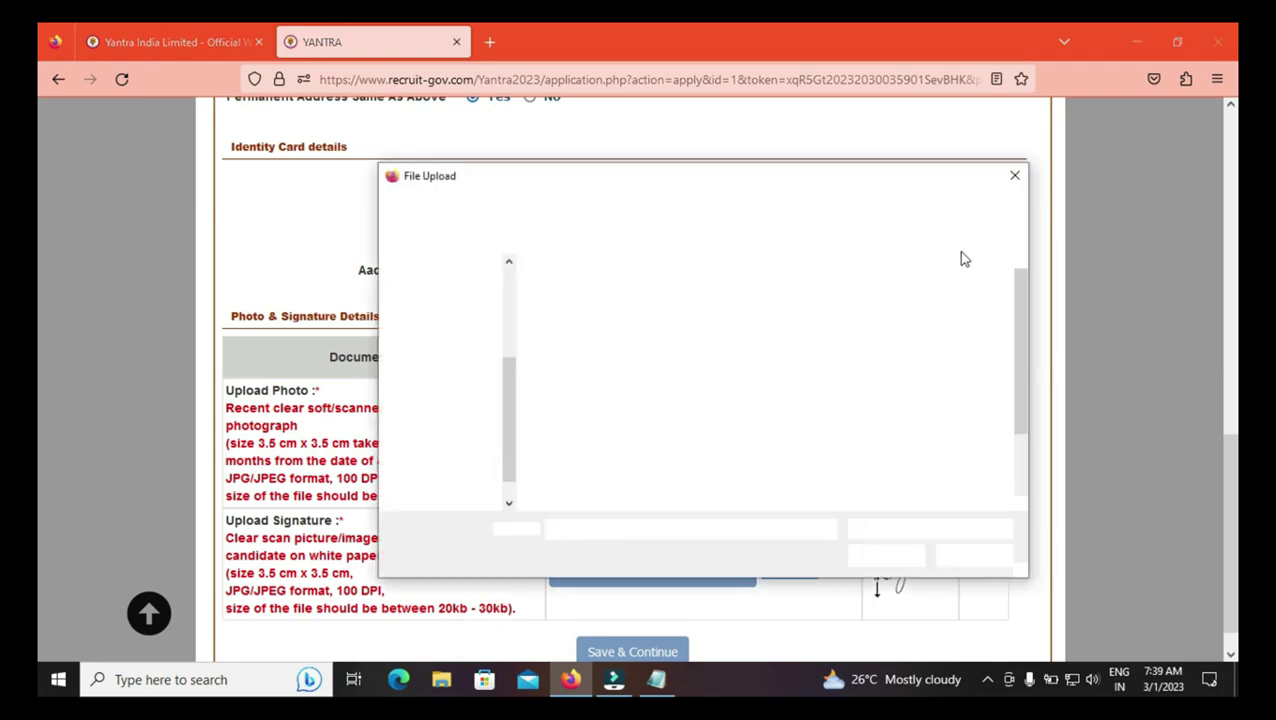
left_click(1014, 177)
left_click(594, 444)
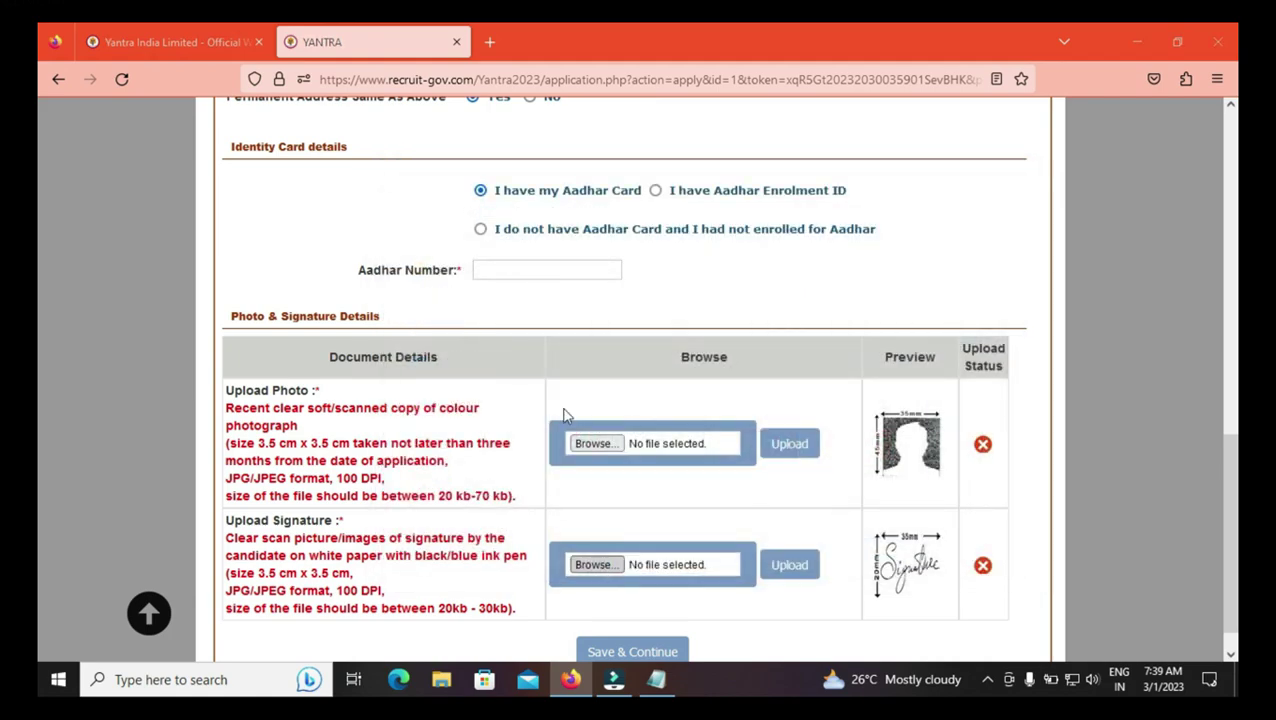
double_click(674, 310)
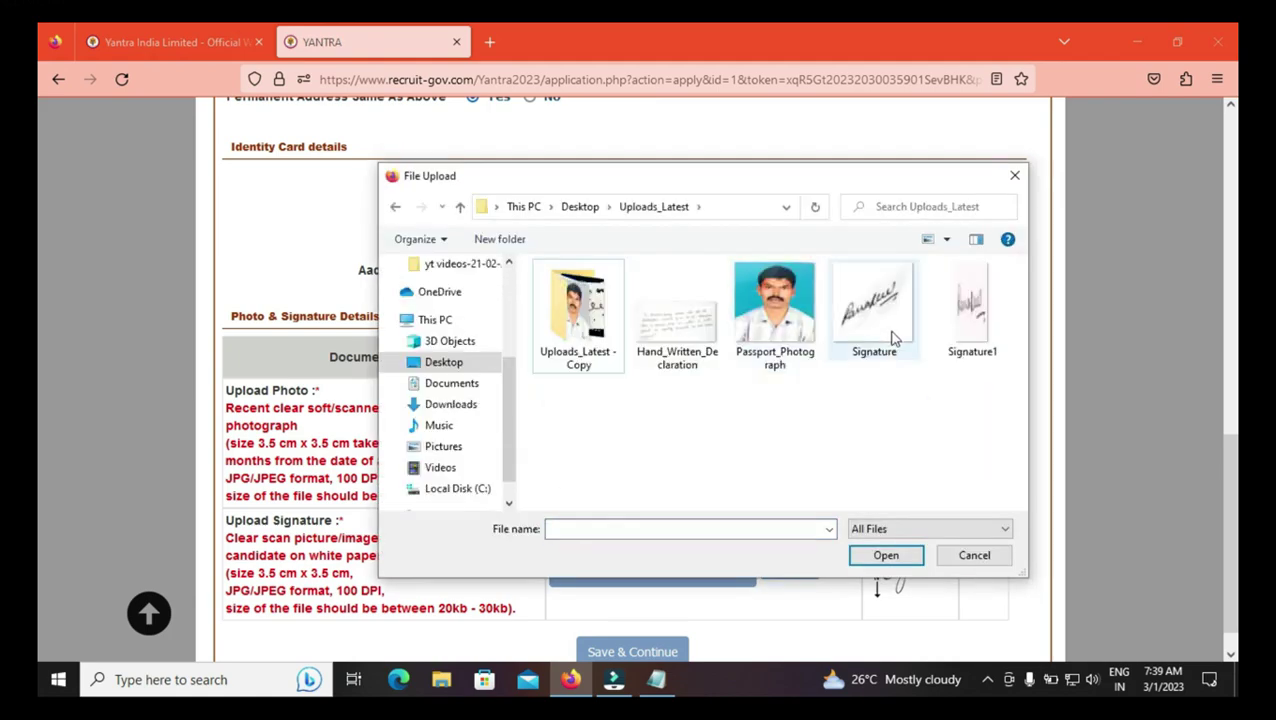
left_click(873, 305)
left_click(886, 558)
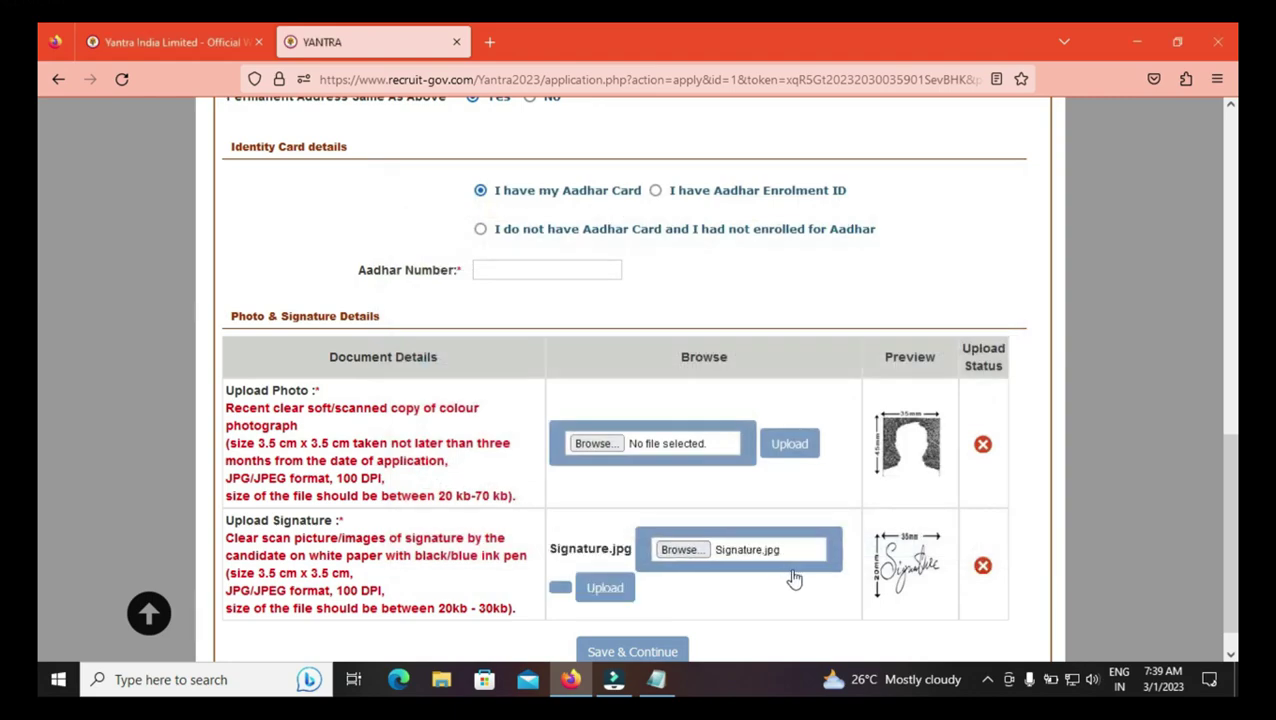
left_click(620, 592)
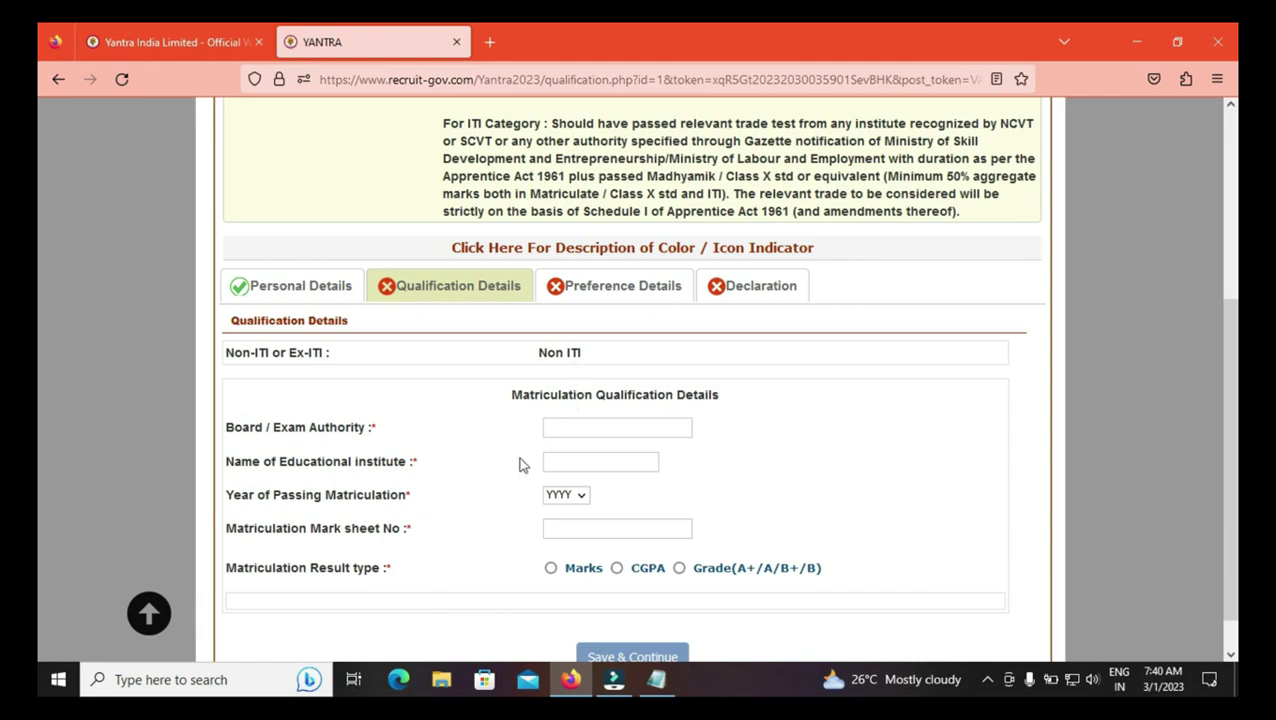
Step: Set the year of passing matriculation to 2015 and go to the Matriculation Mark sheet No field
left_click(586, 429)
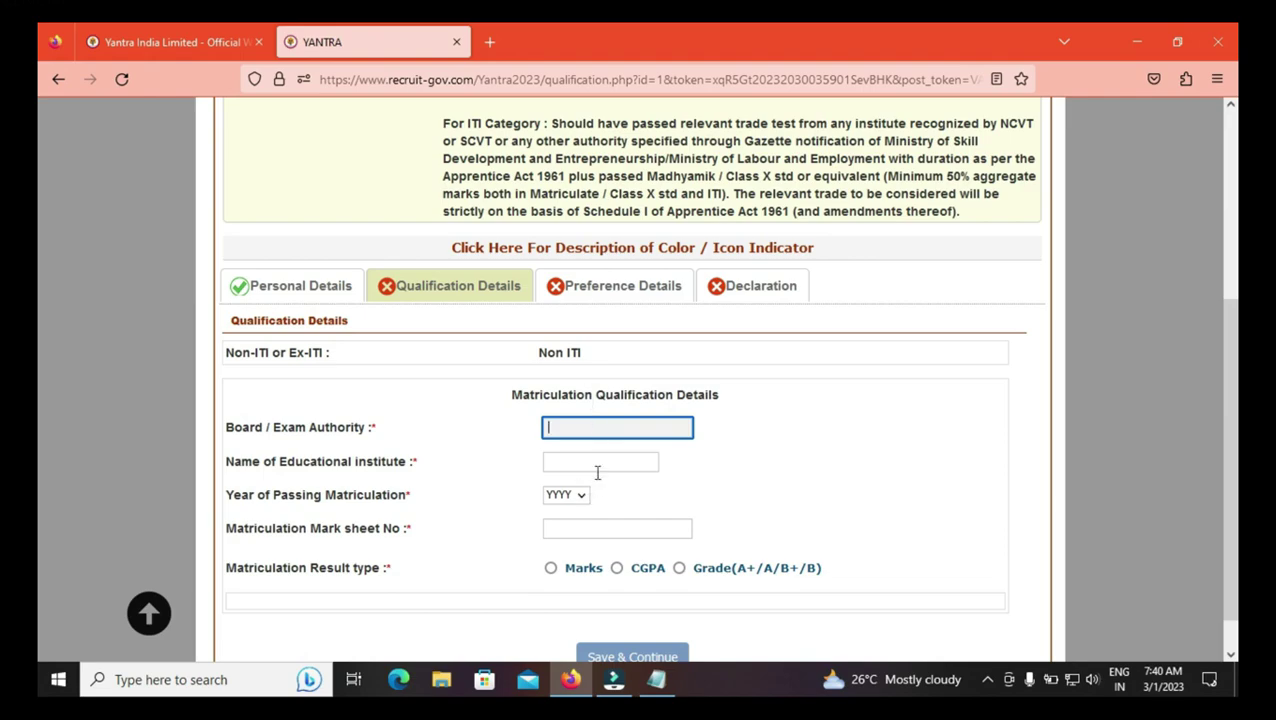
left_click(600, 465)
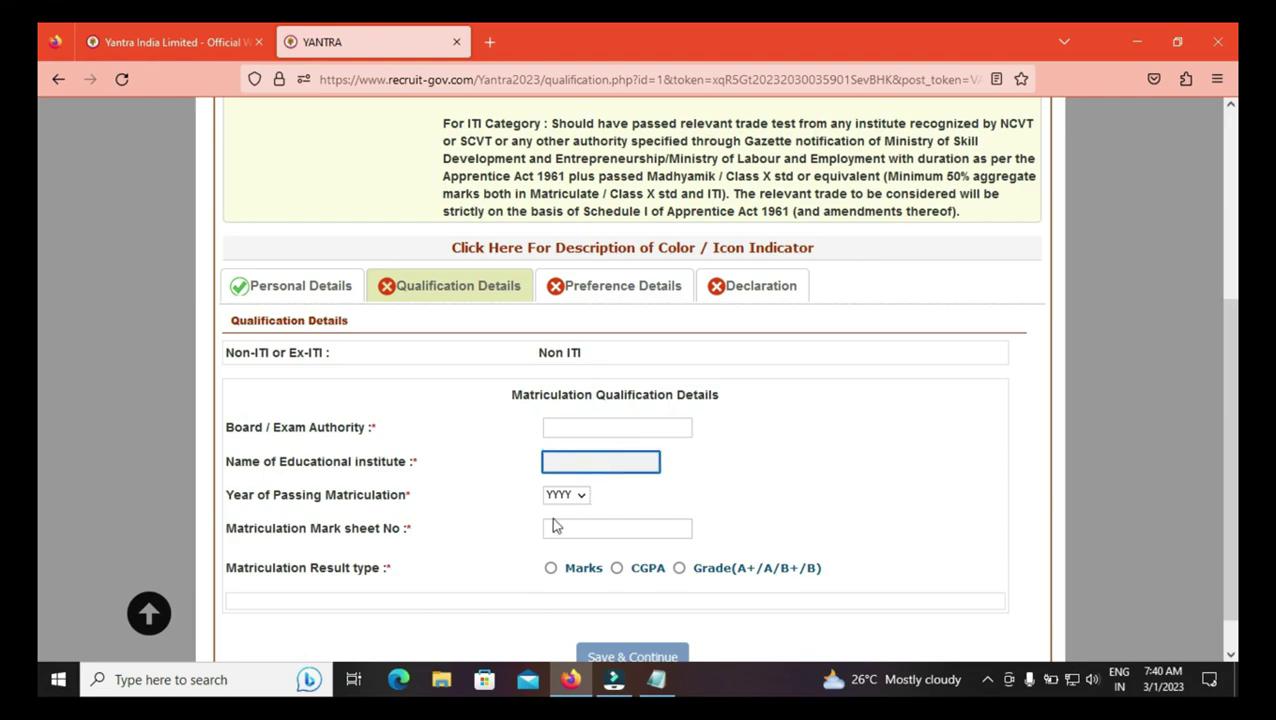
left_click(582, 496)
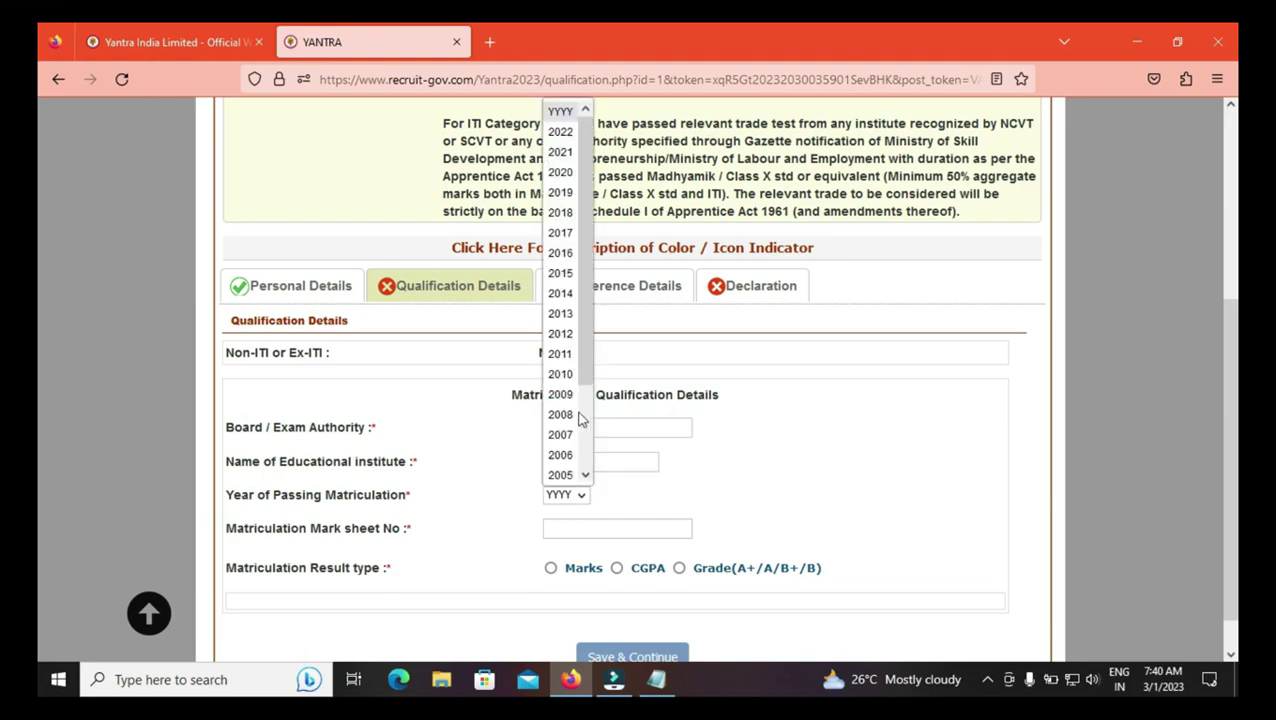
left_click(562, 273)
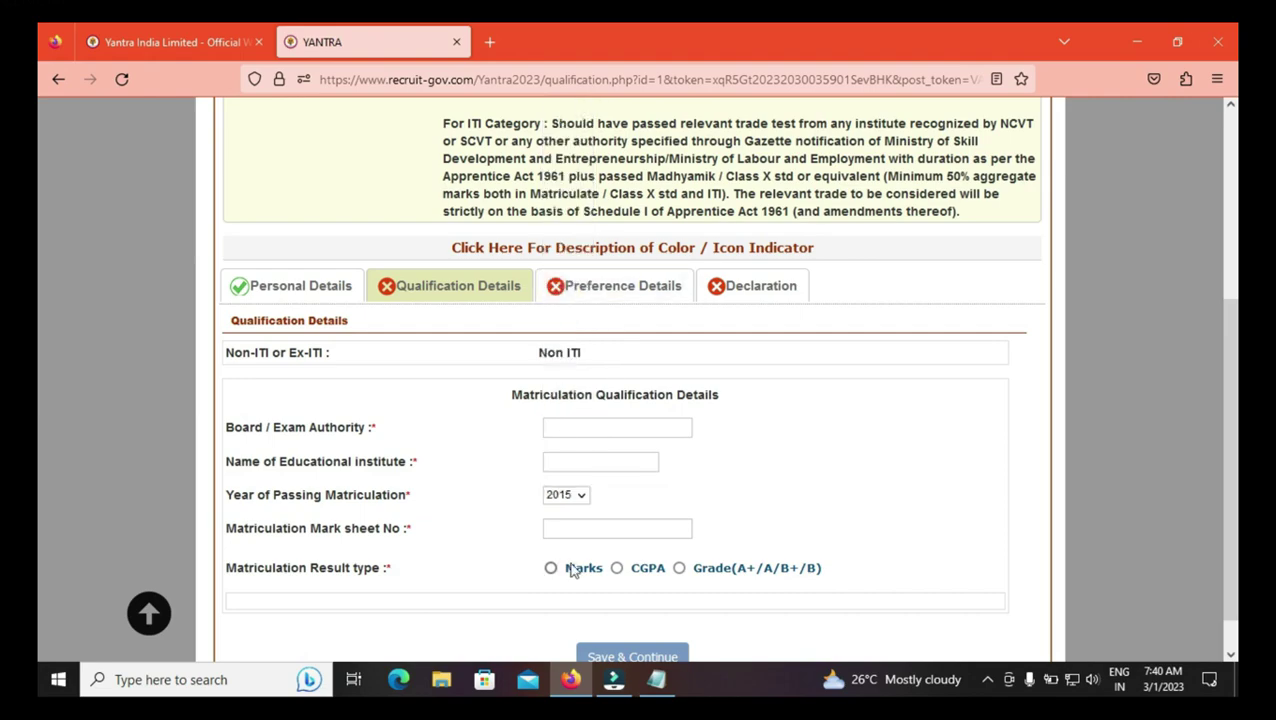
left_click(612, 527)
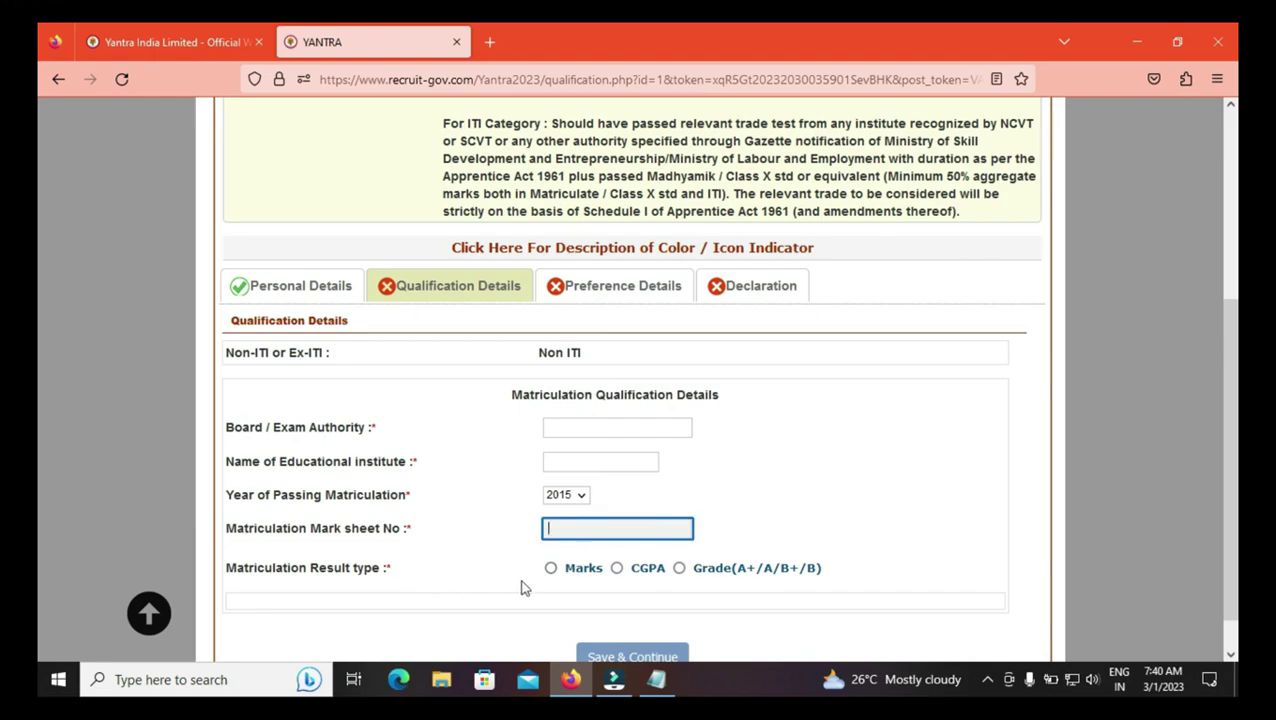
Step: Choose CGPA as the matriculation result type and enter a science CGPA of 8.5 out of 9.5
left_click(551, 568)
left_click(617, 568)
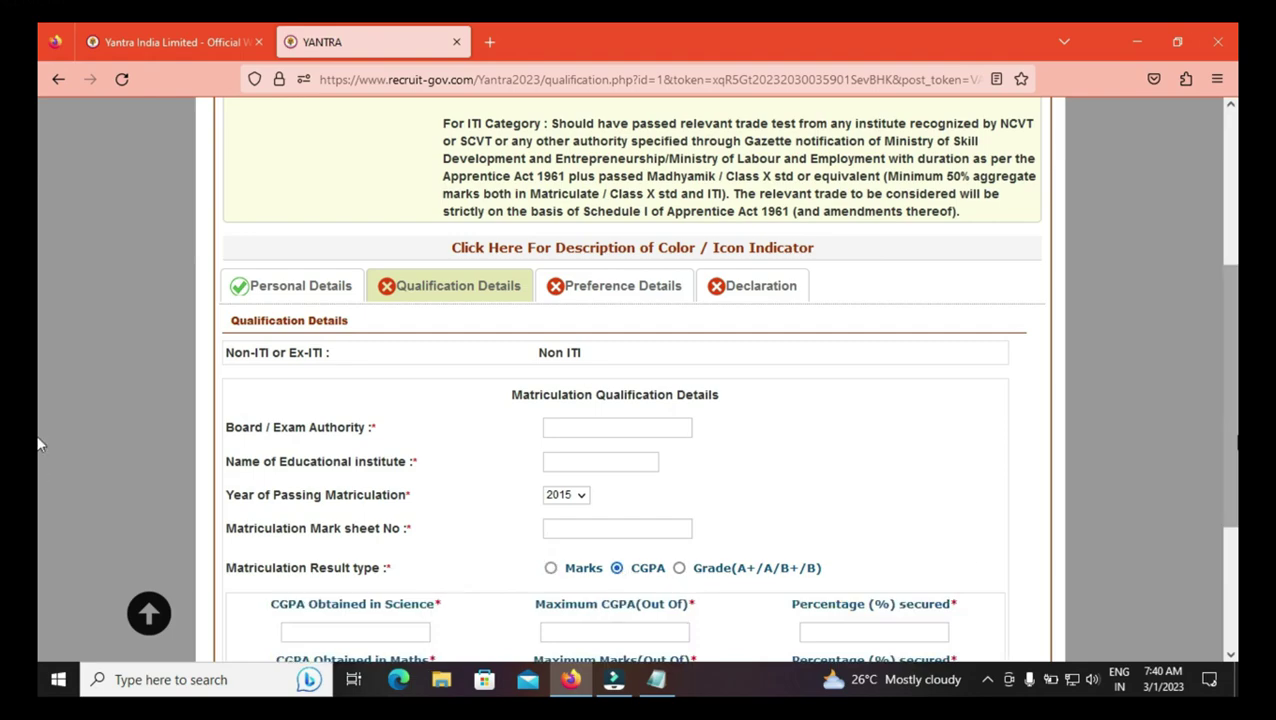
scroll(39, 470, "down", 3)
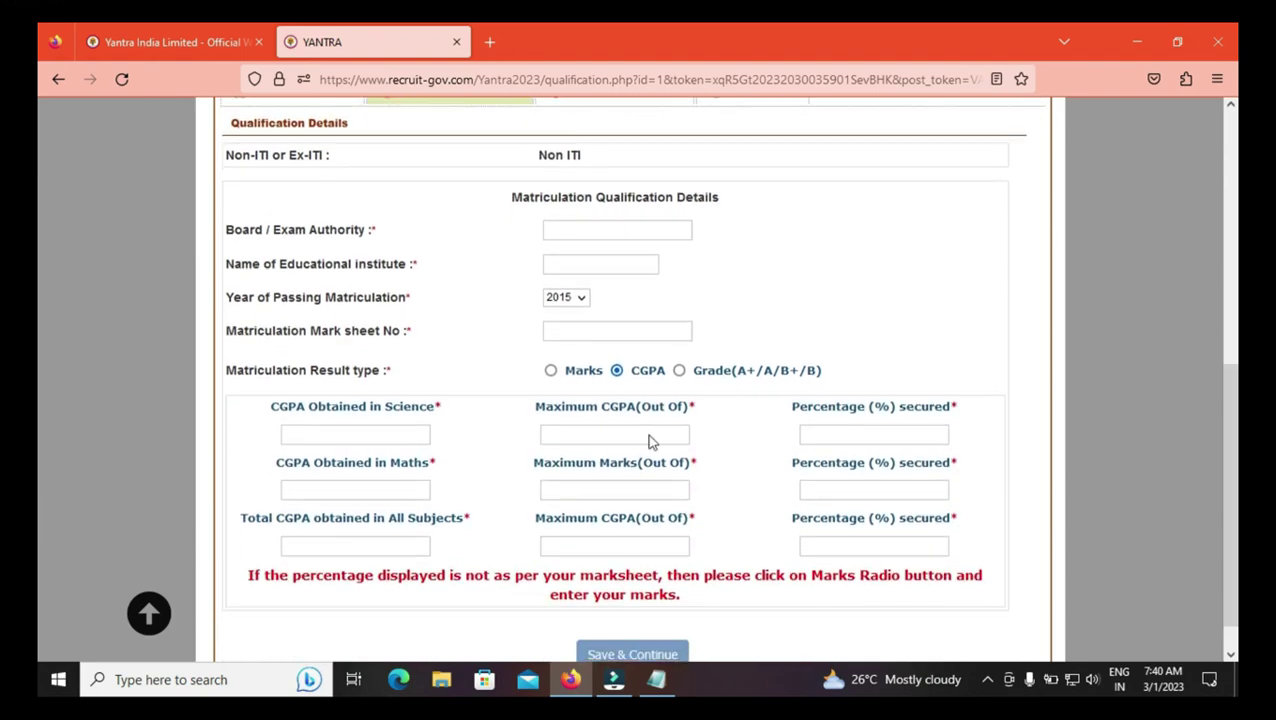
left_click(354, 436)
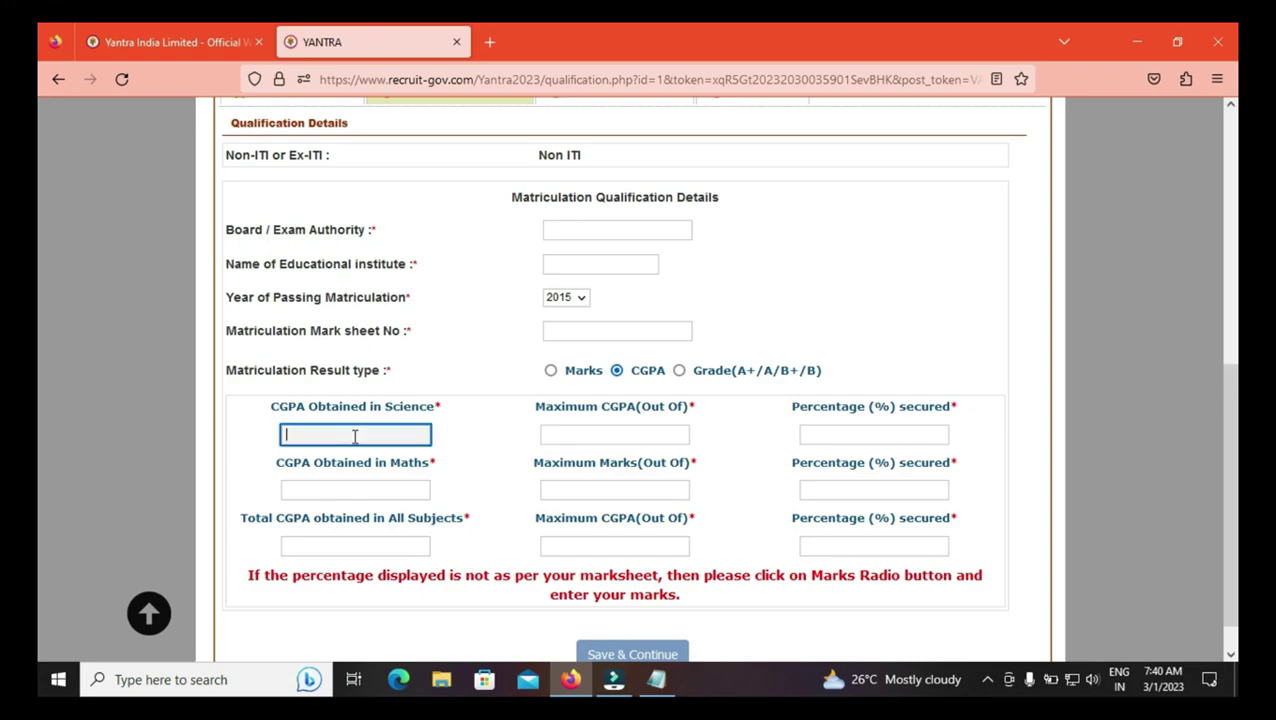
left_click(600, 434)
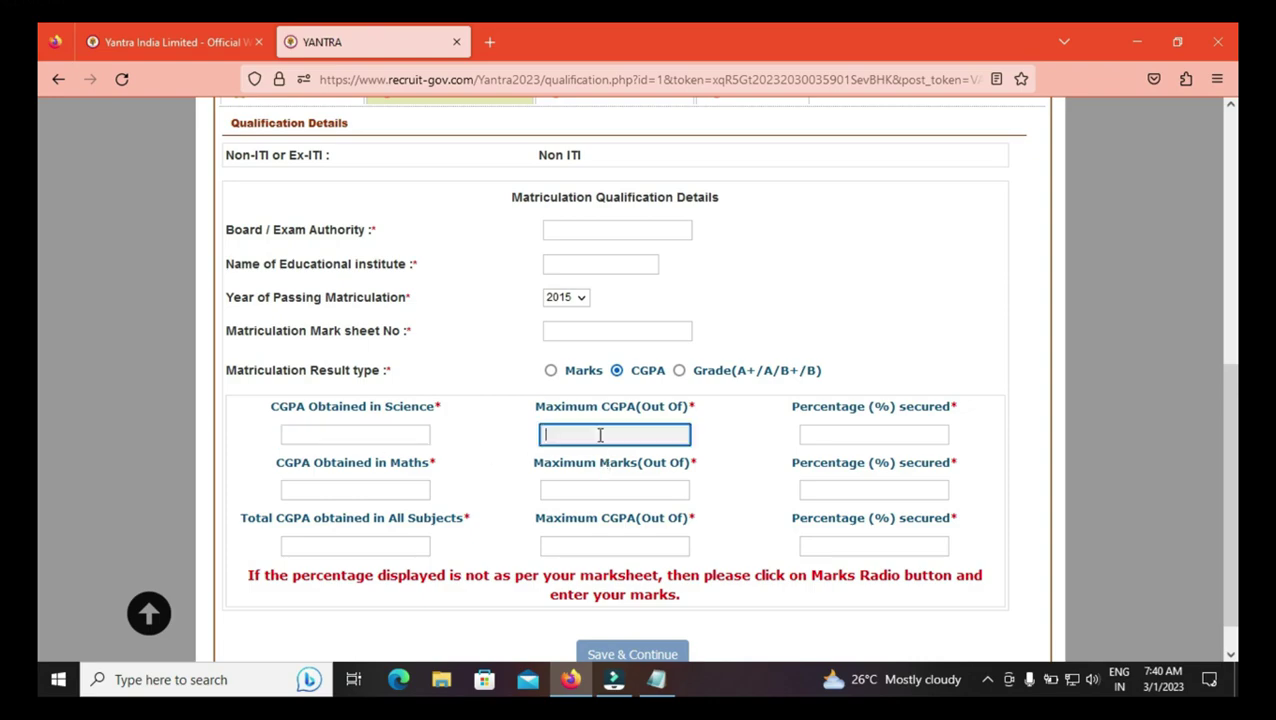
left_click(319, 430)
left_click(634, 430)
type("9.5")
left_click(338, 430)
type("8")
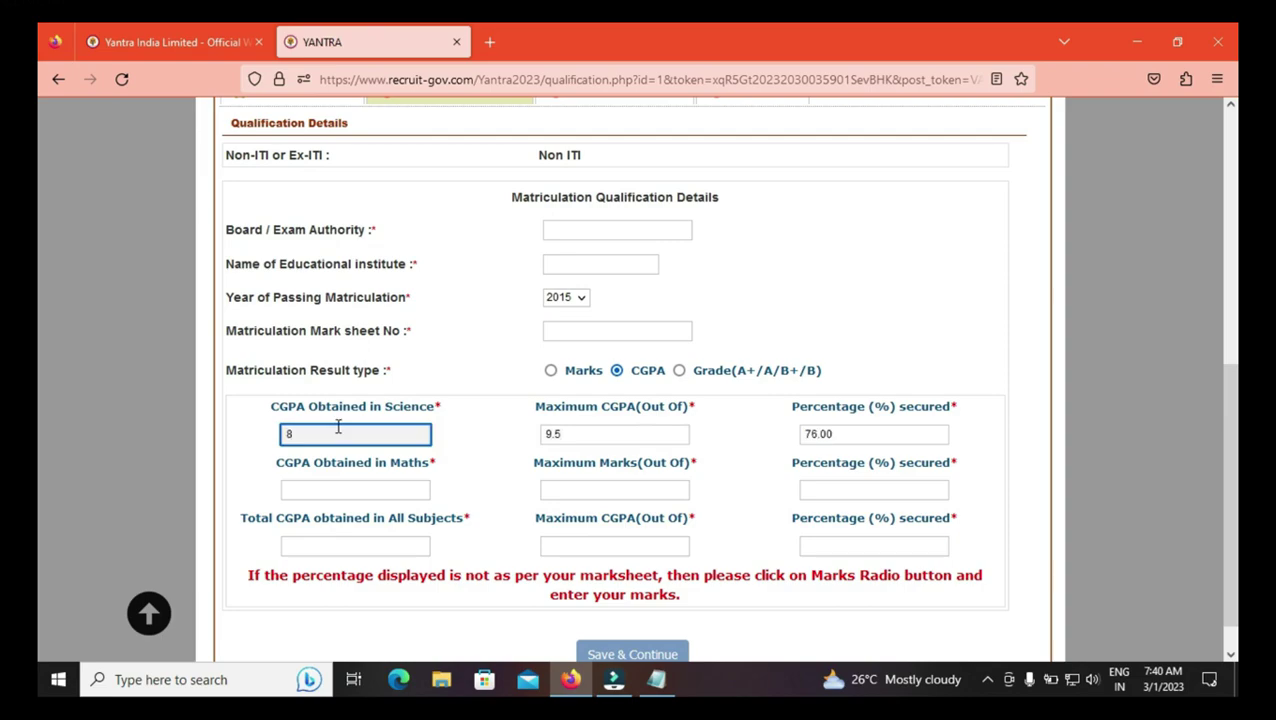
type(".5")
left_click(763, 434)
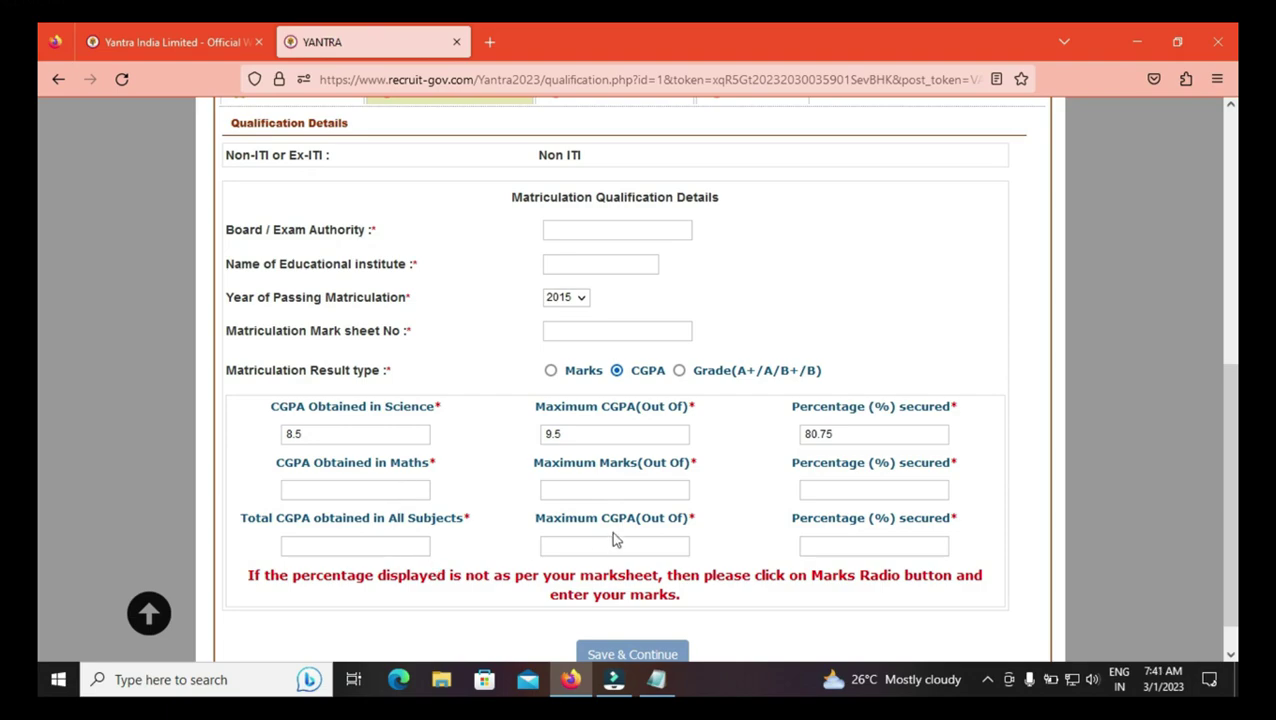
left_click(590, 545)
left_click(391, 548)
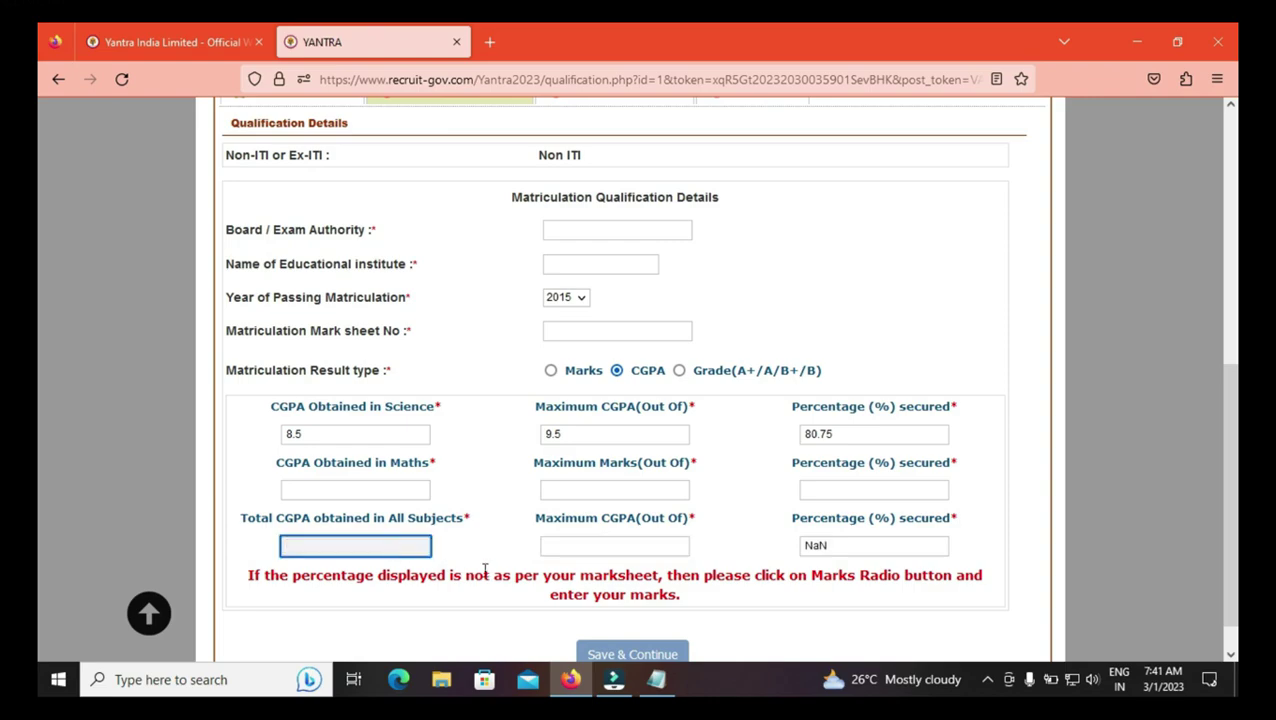
Step: Choose Marks as the matriculation result type and enter science marks of 90 out of 100
left_click(550, 370)
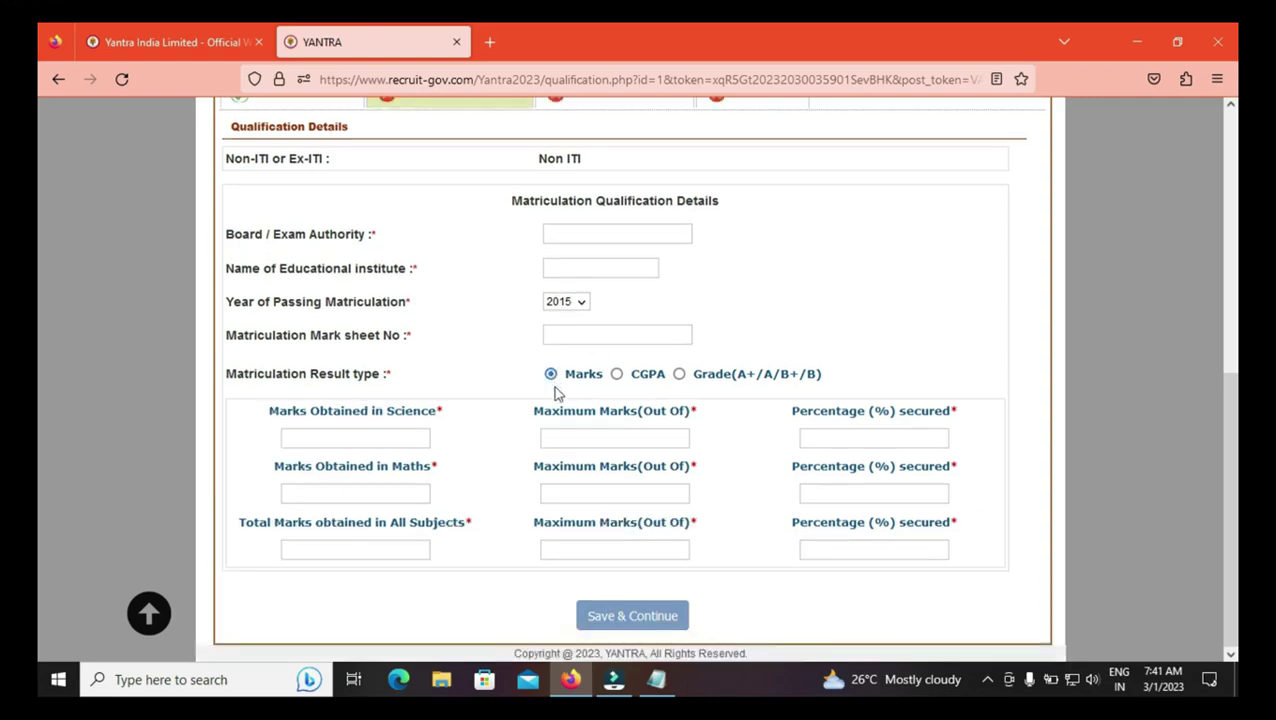
left_click(604, 442)
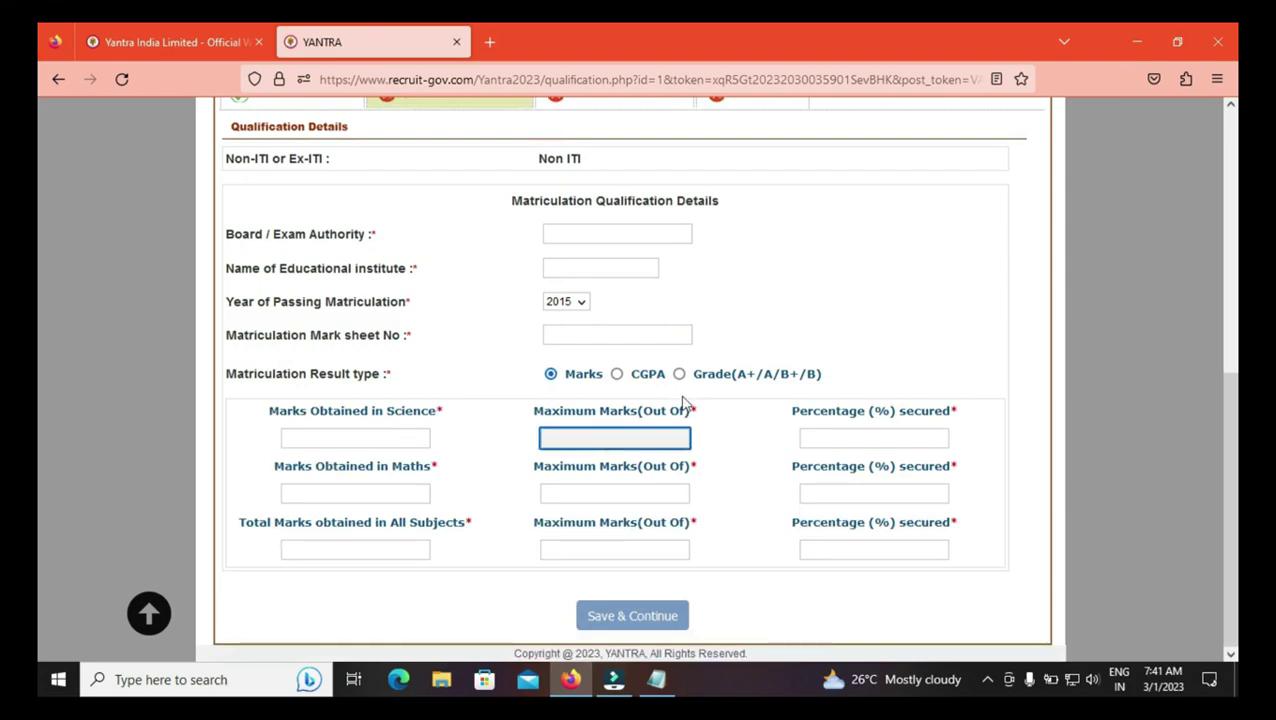
left_click(371, 440)
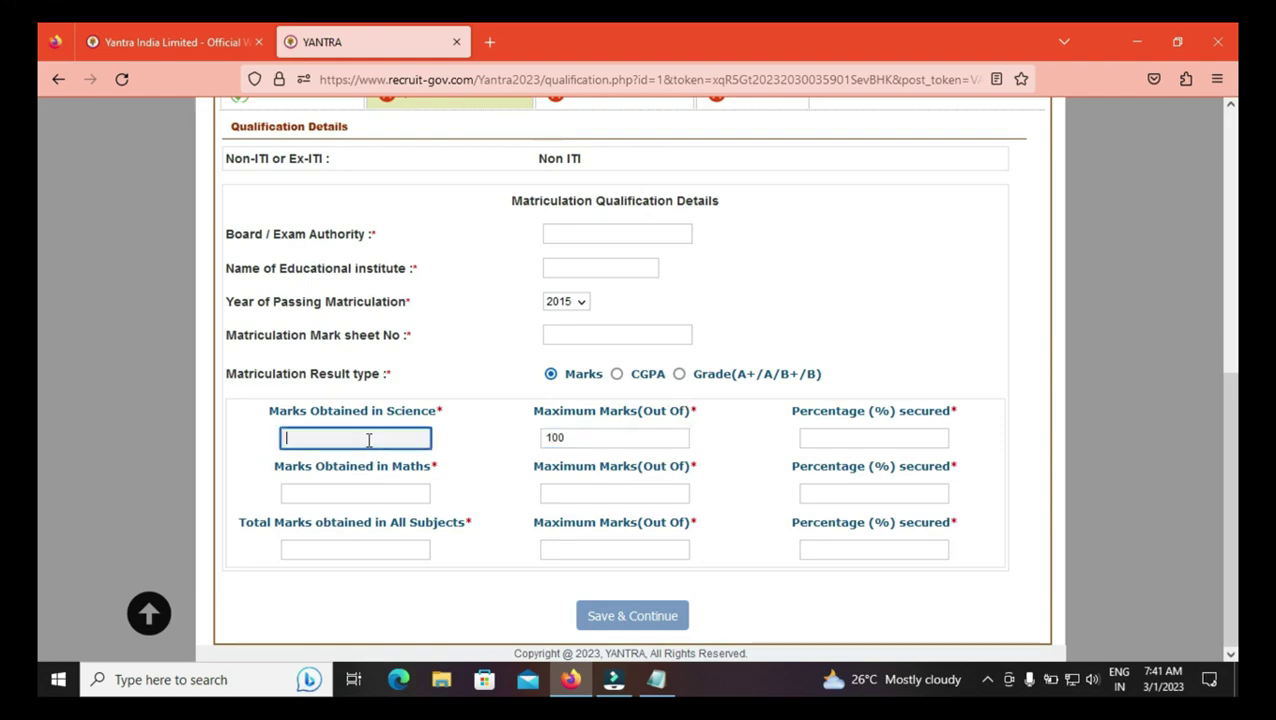
type("90")
Step: Enter maths marks of 85 out of a maximum of 100
left_click(590, 490)
type("9")
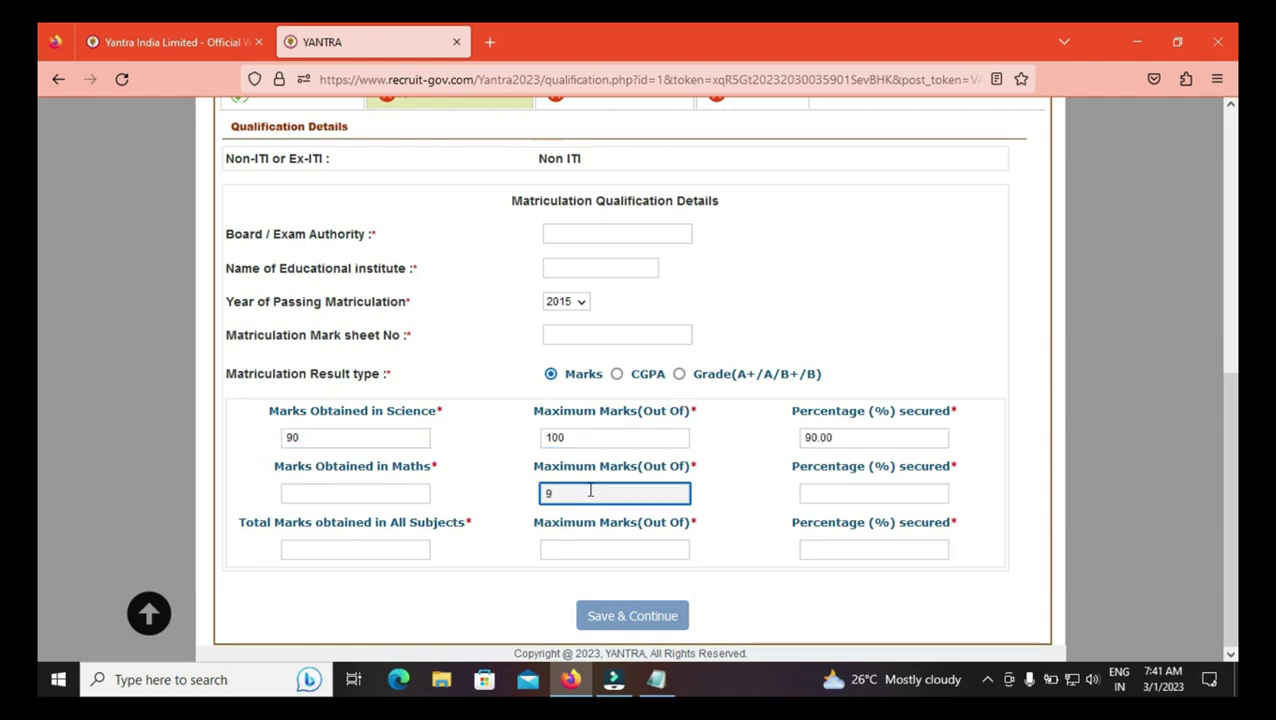
key("BackSpace")
type("100")
left_click(304, 495)
type("85")
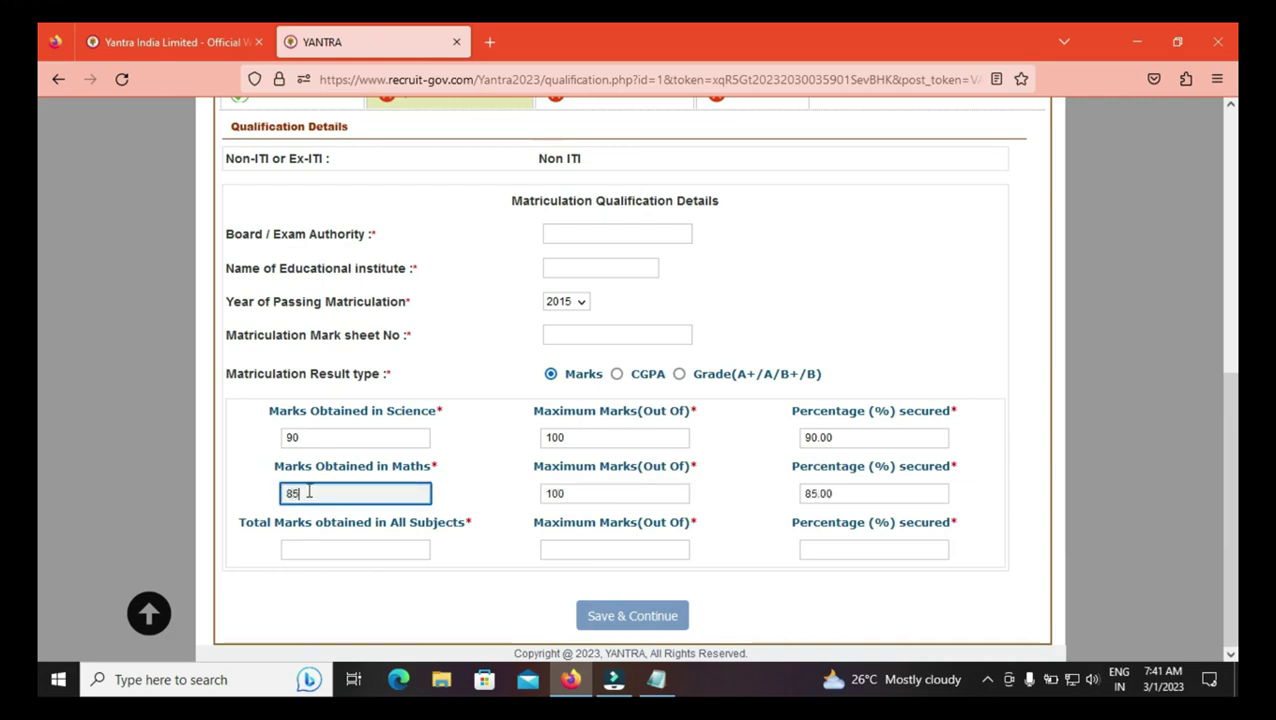
Step: Enter total marks of 480 out of 600 for all subjects, and save the qualification details
left_click(583, 553)
type("600")
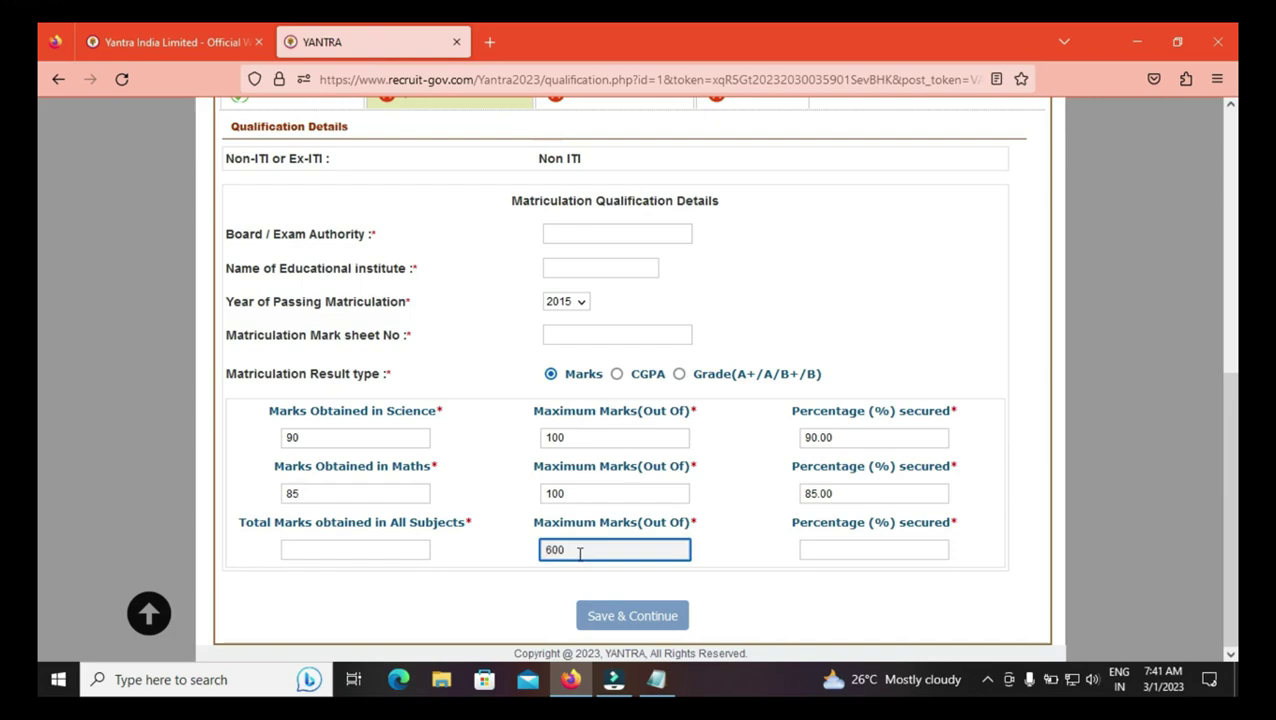
left_click(377, 550)
type("480")
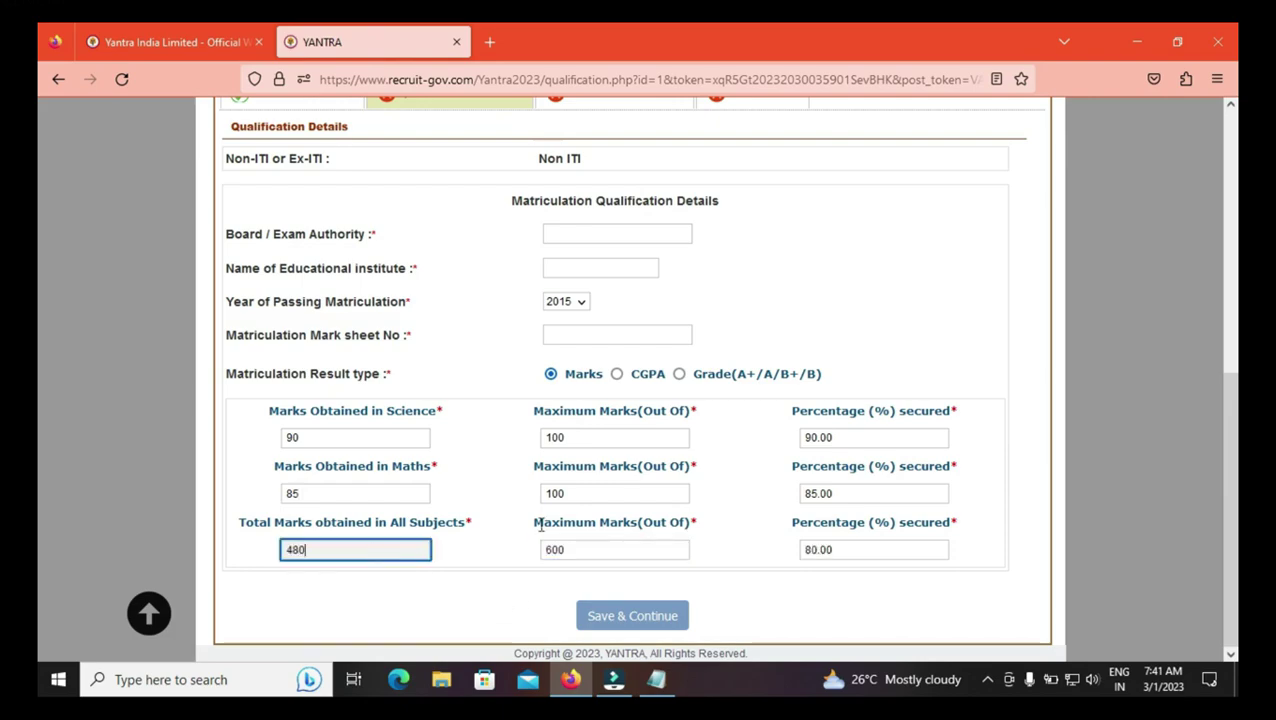
left_click(490, 462)
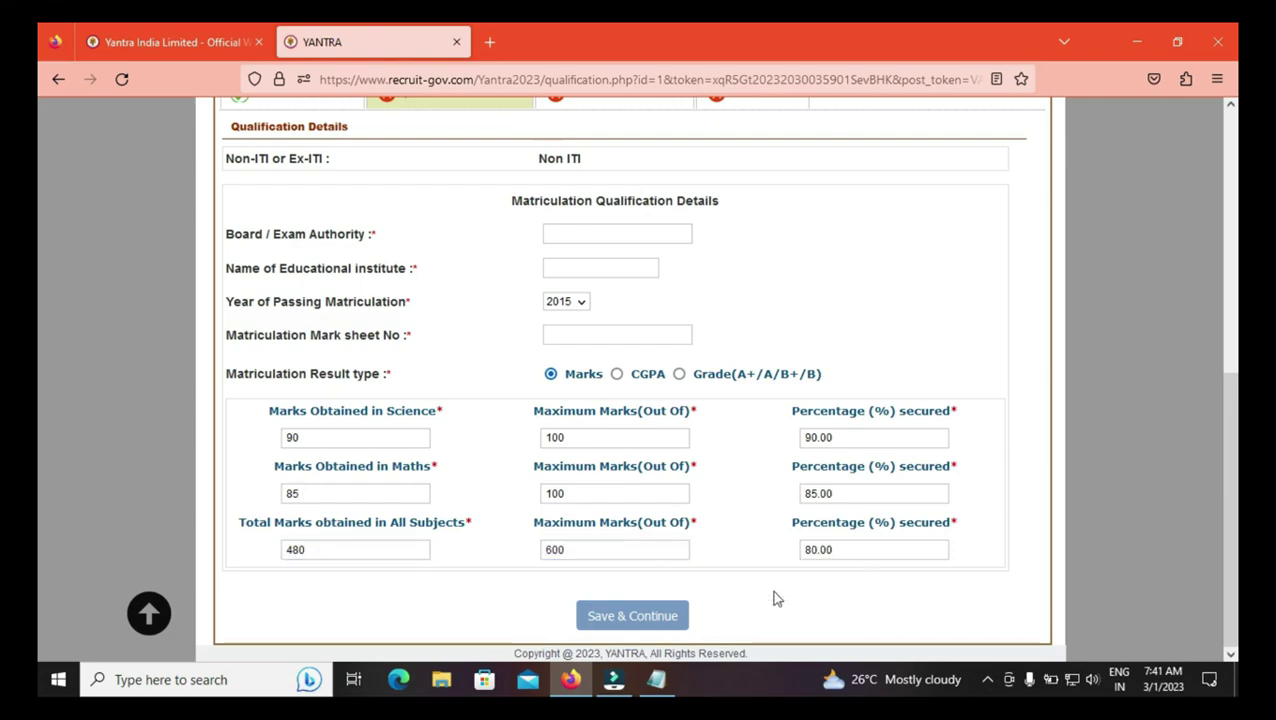
left_click(671, 624)
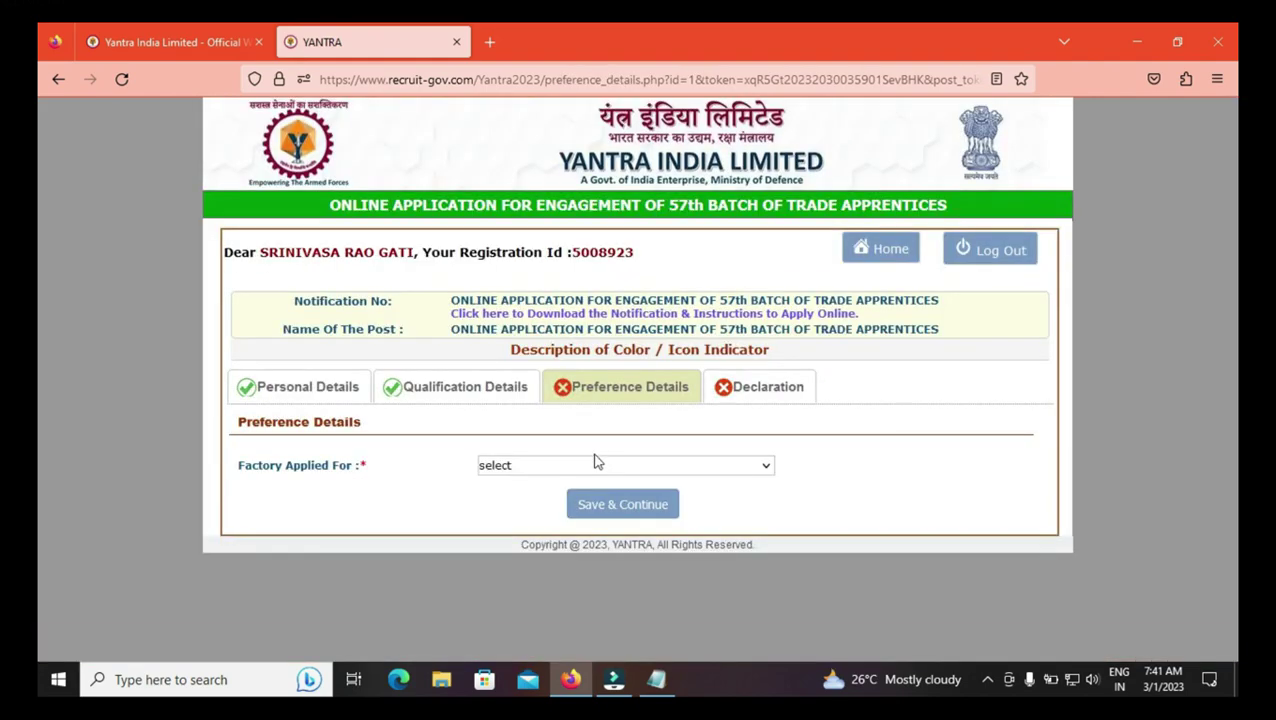
Step: Look through the factories offered for Factory Applied For and the factory-wise trade vacancies
left_click(552, 465)
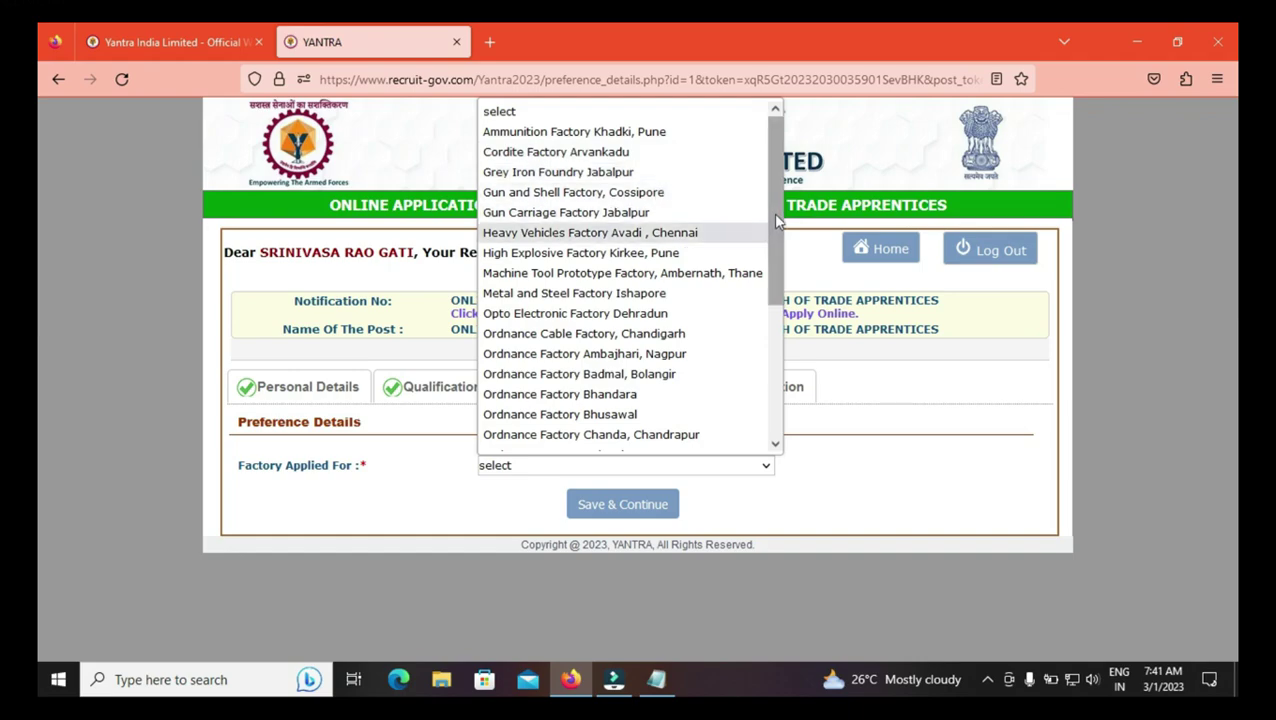
left_click_drag(772, 196, 775, 326)
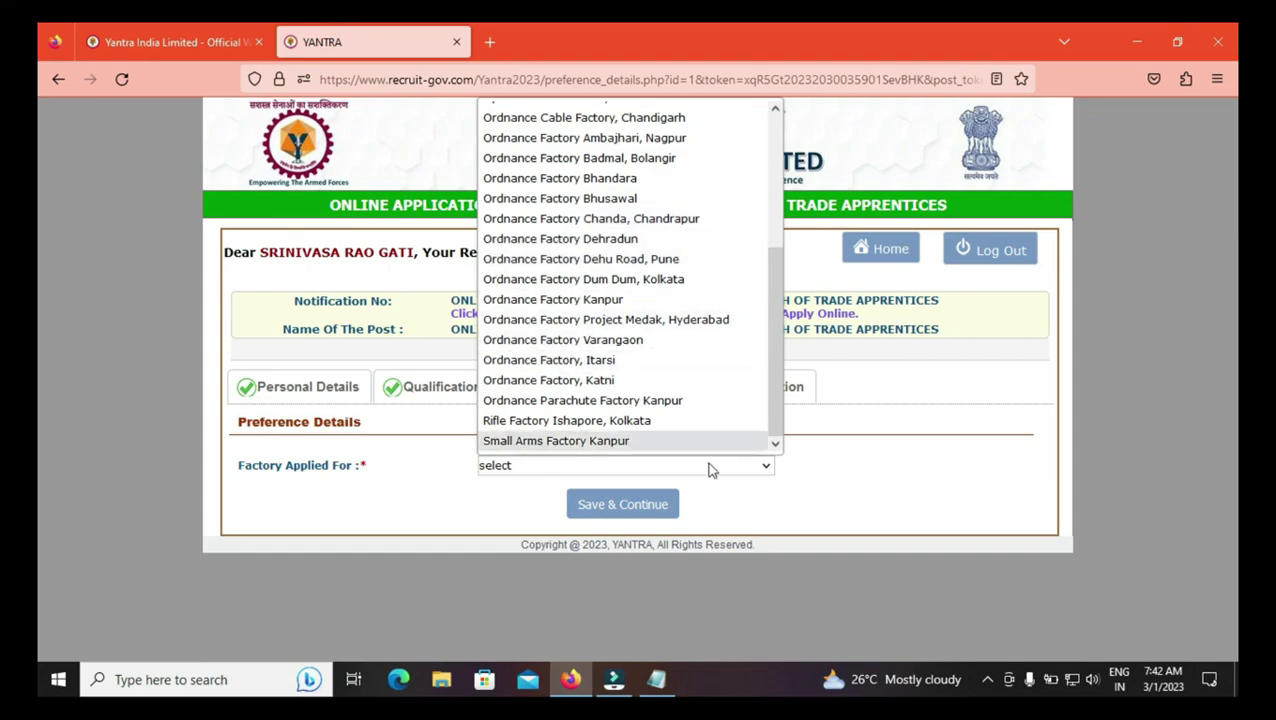
left_click_drag(777, 340, 770, 158)
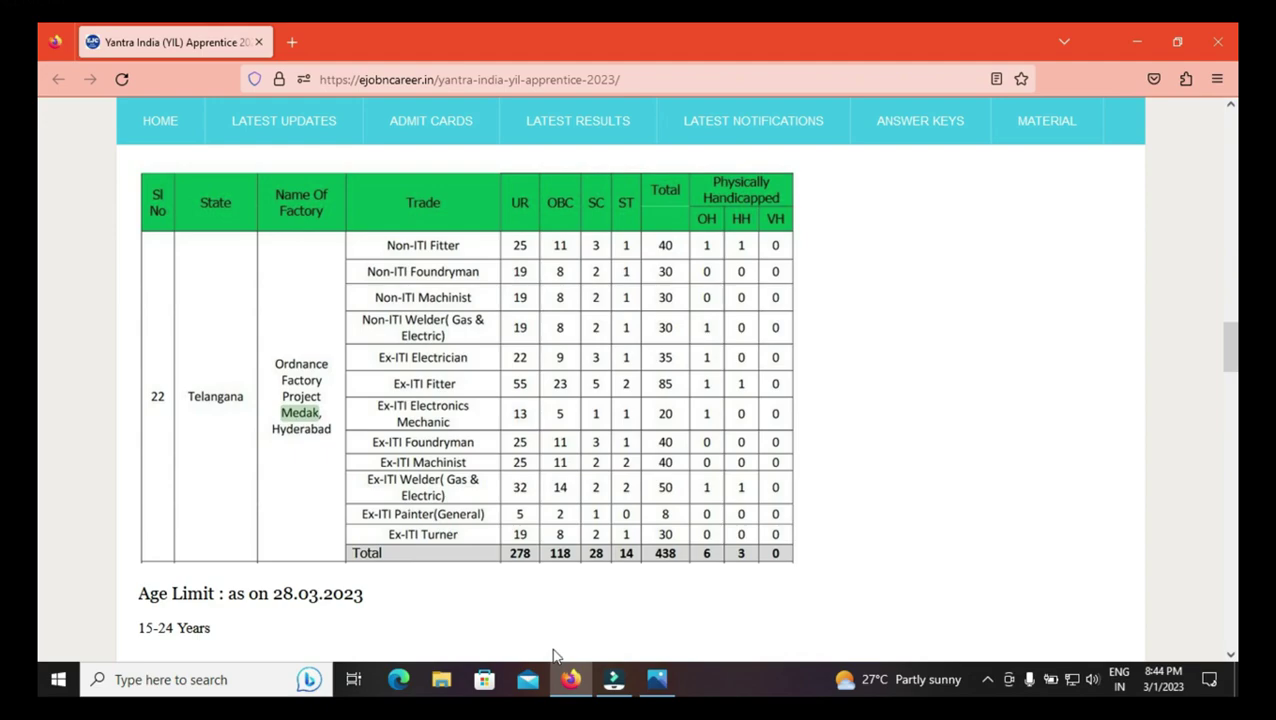
left_click(656, 679)
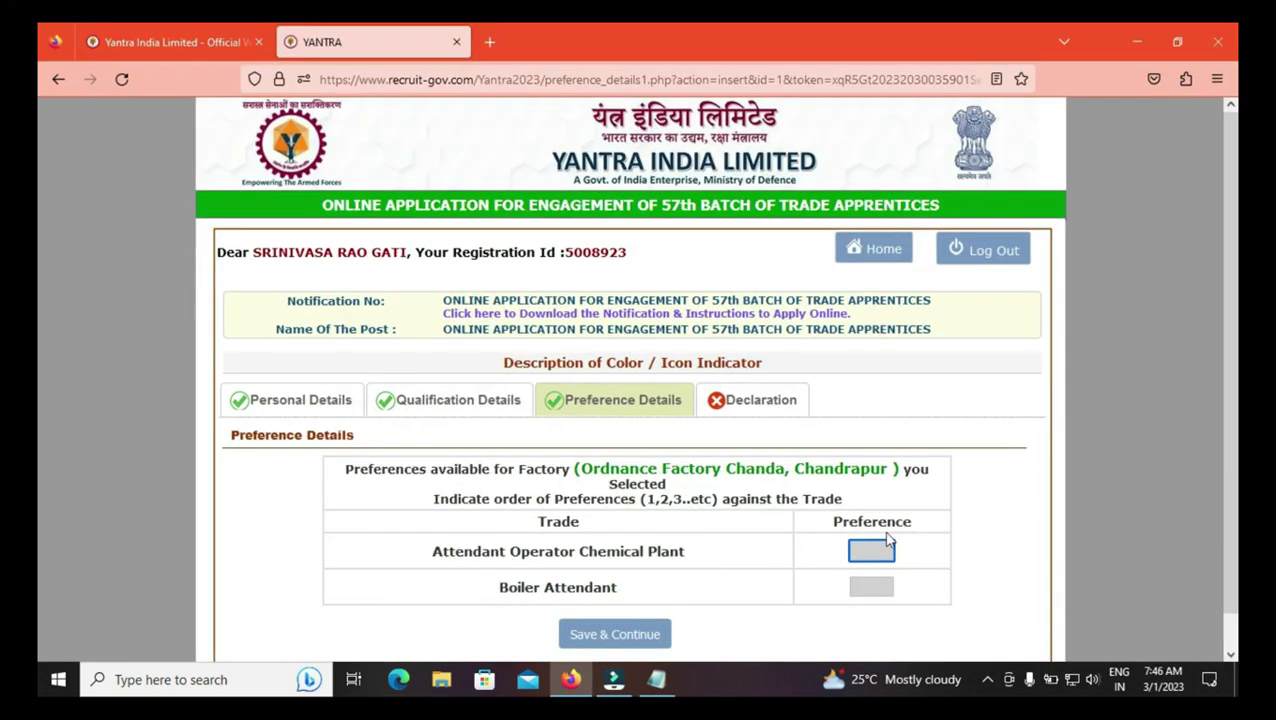
Step: Set trade preference 1 for Attendant Operator Chemical Plant and 2 for Boiler Attendant, and save the preferences
type("1")
left_click(871, 588)
type("2")
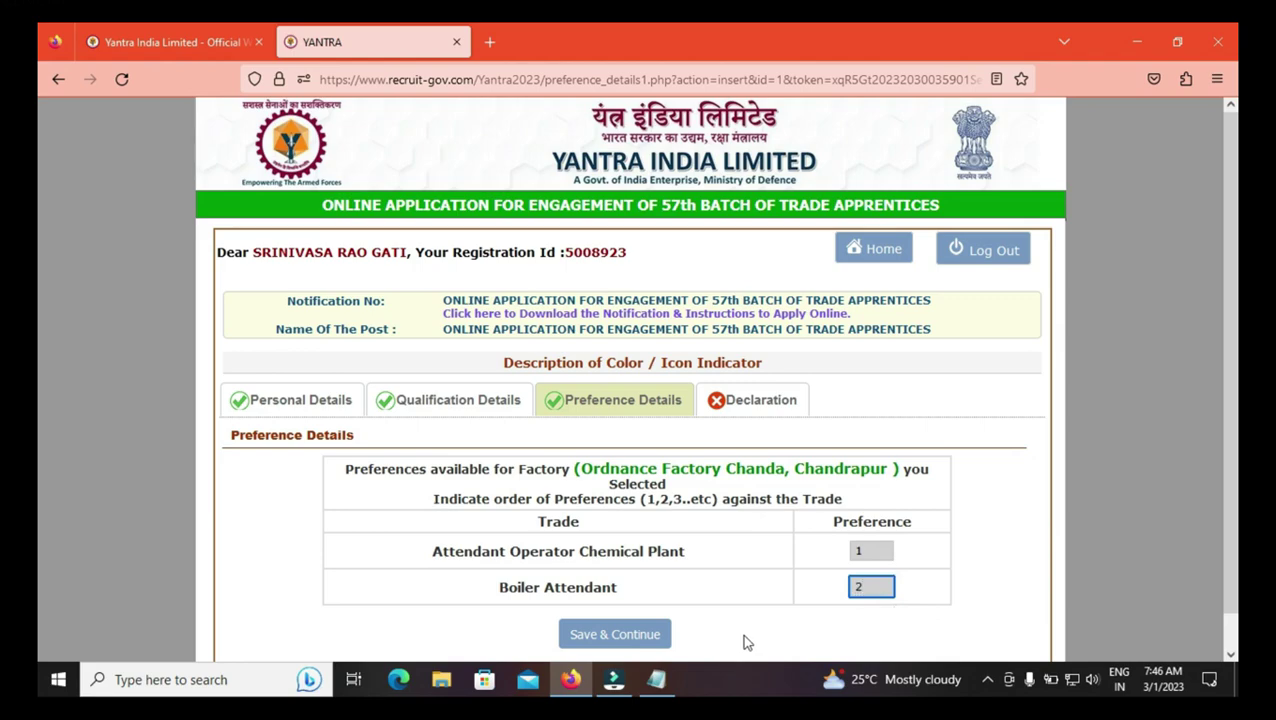
key("ctrl+a")
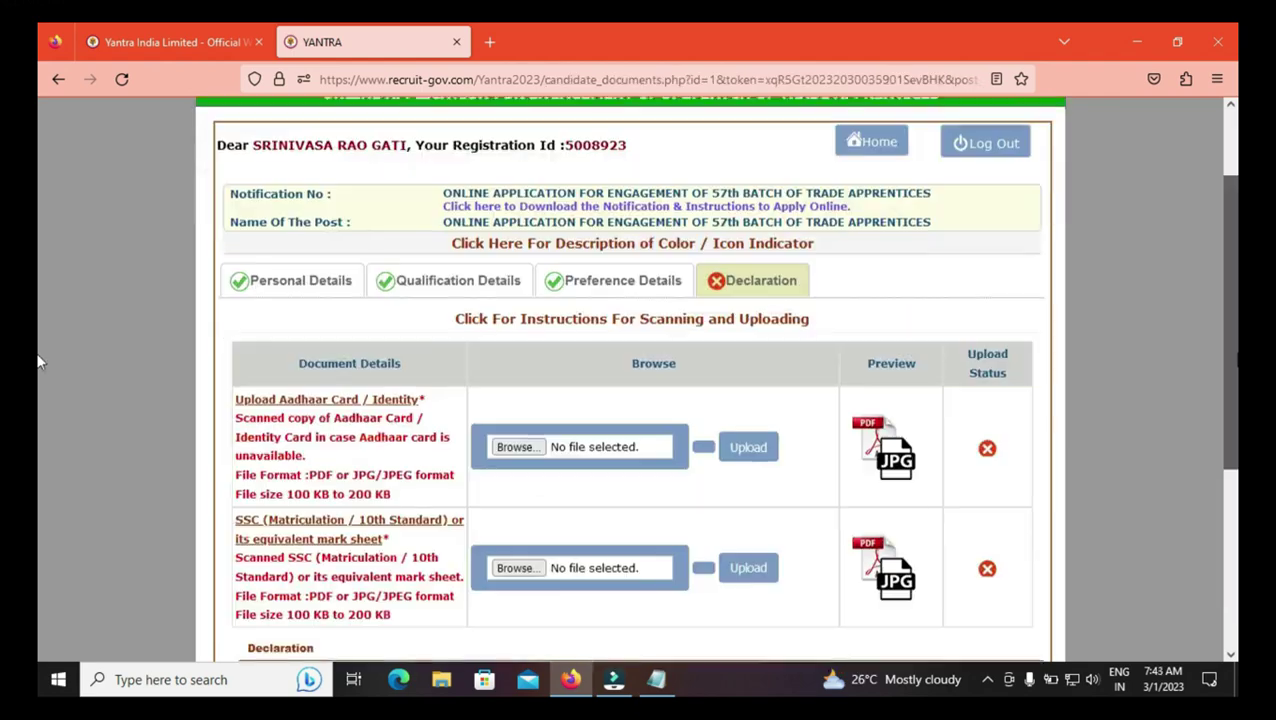
Step: Review the document upload requirements and accept the declaration of having gone through all the instructions
scroll(40, 385, "down", 1)
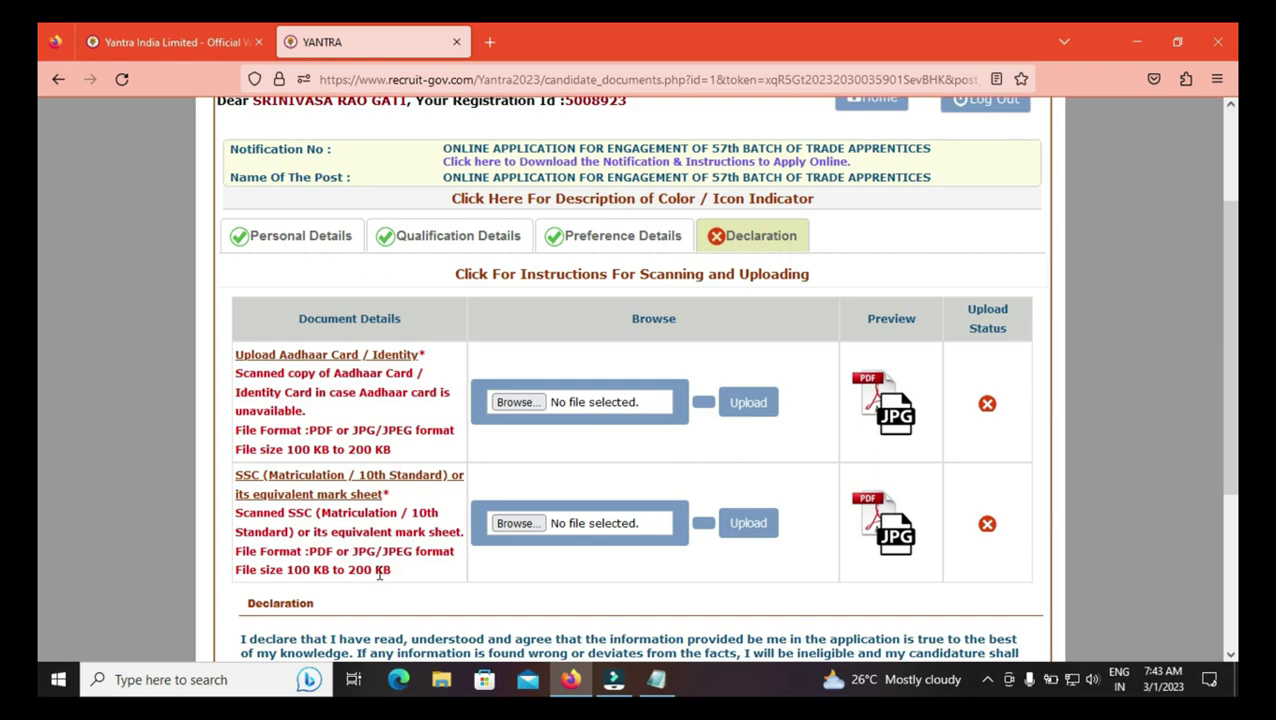
scroll(40, 470, "down", 3)
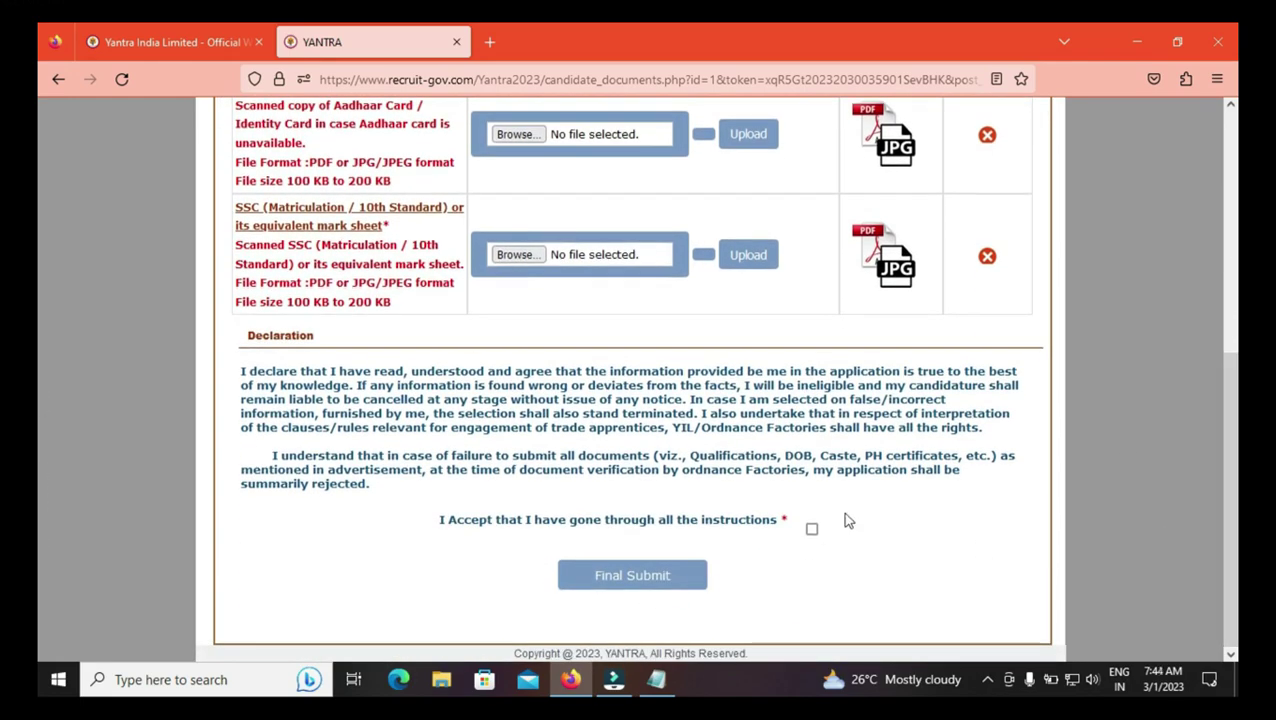
left_click(812, 533)
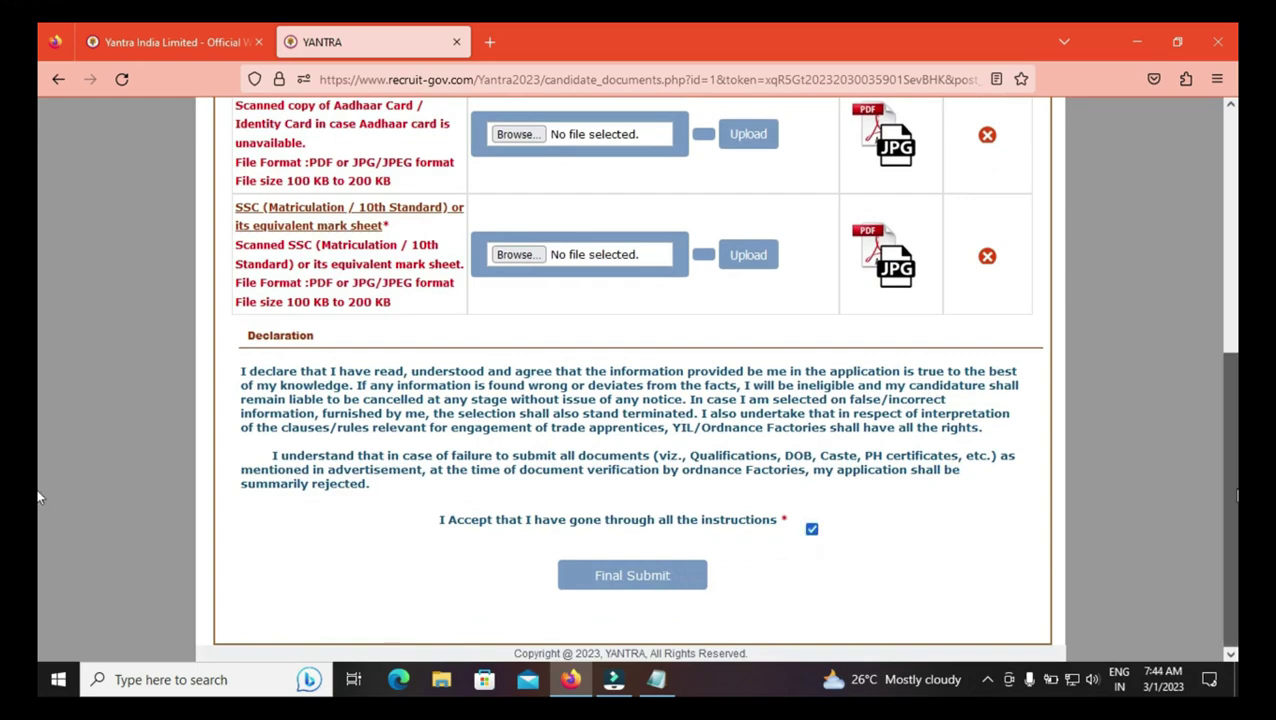
scroll(40, 480, "up", 2)
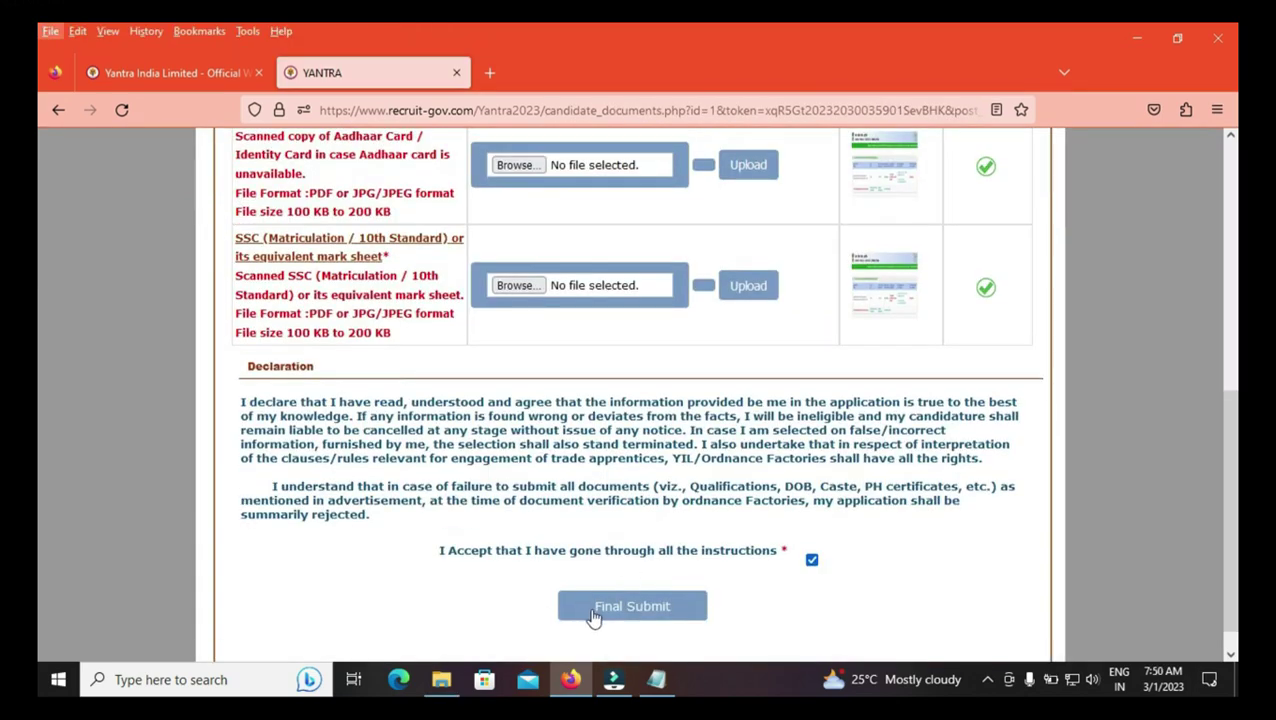
Step: Make the final submission of the application and confirm the previewed details
left_click(604, 612)
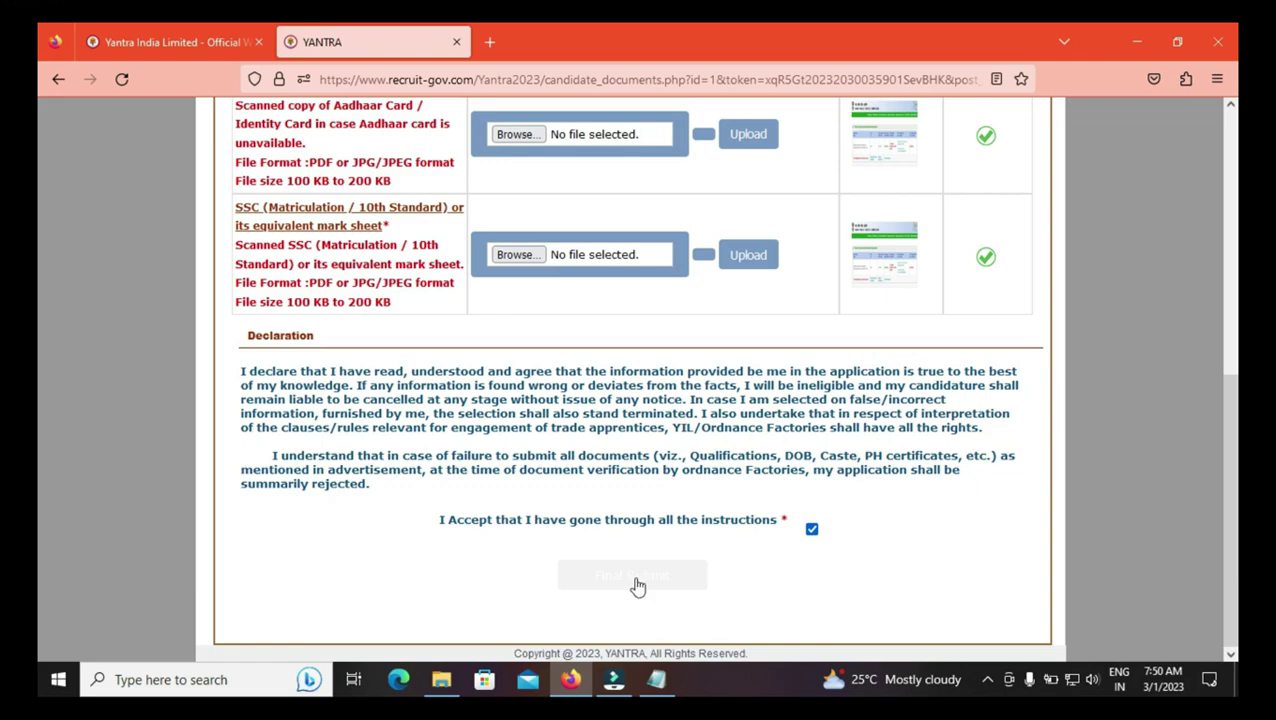
left_click(637, 586)
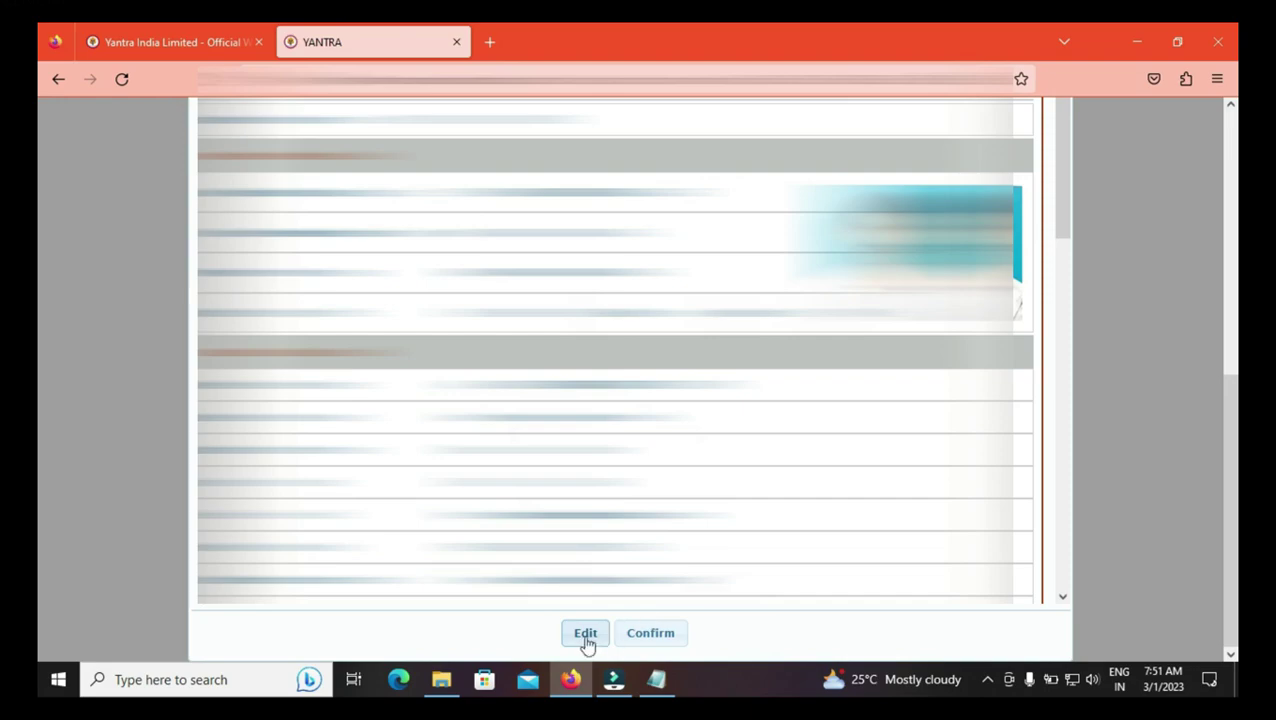
left_click(662, 640)
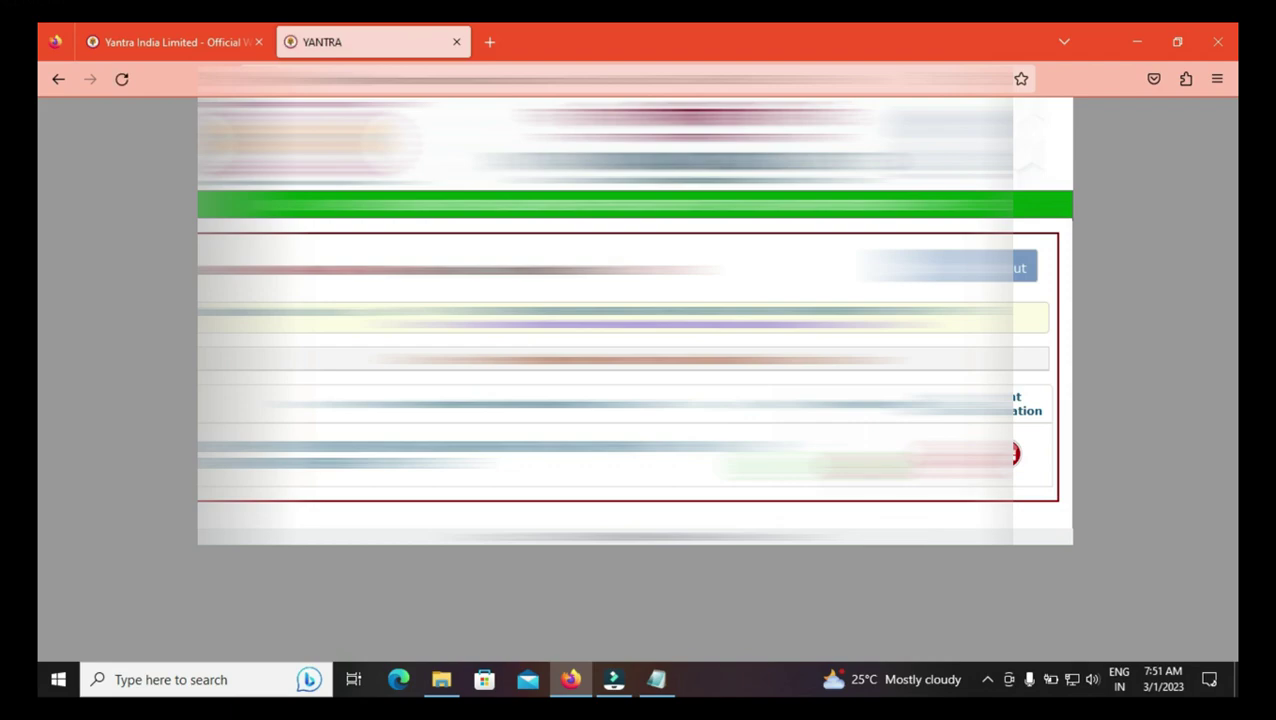
Step: Proceed with the application fee payment to the SBIePay gateway and return to the Yantra India Limited home page
left_click(1015, 404)
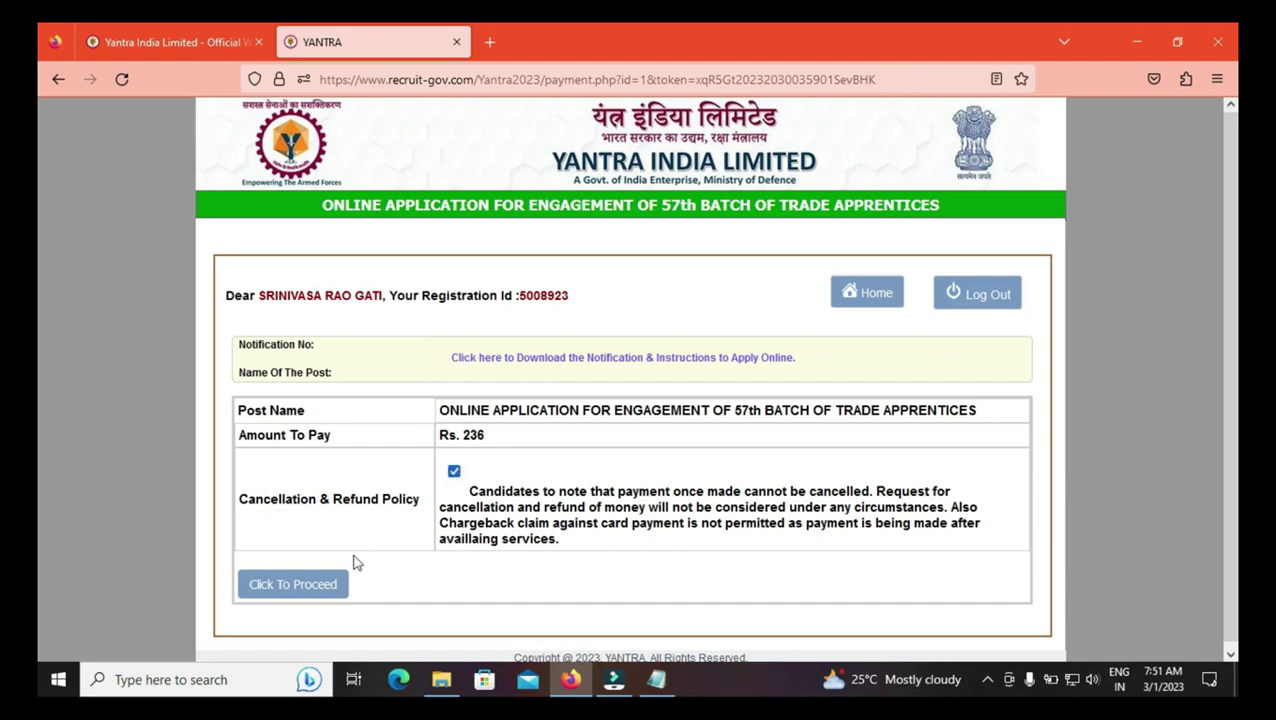
left_click(322, 589)
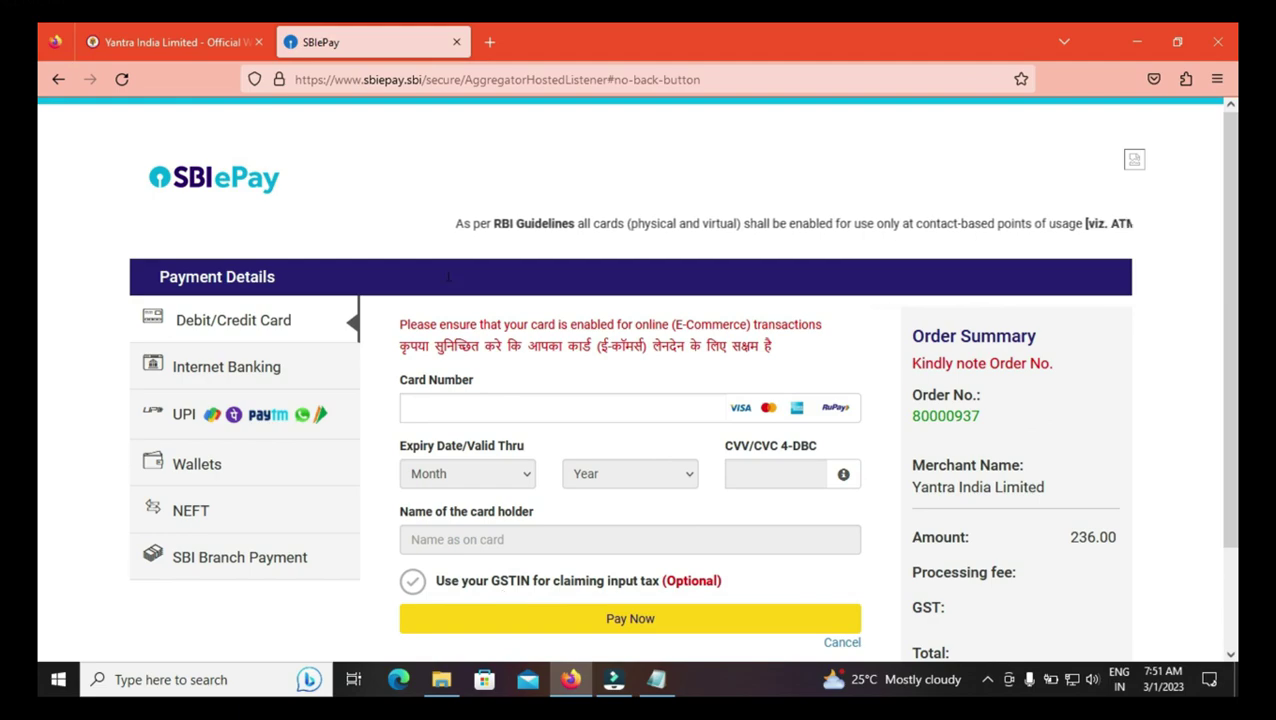
left_click(170, 42)
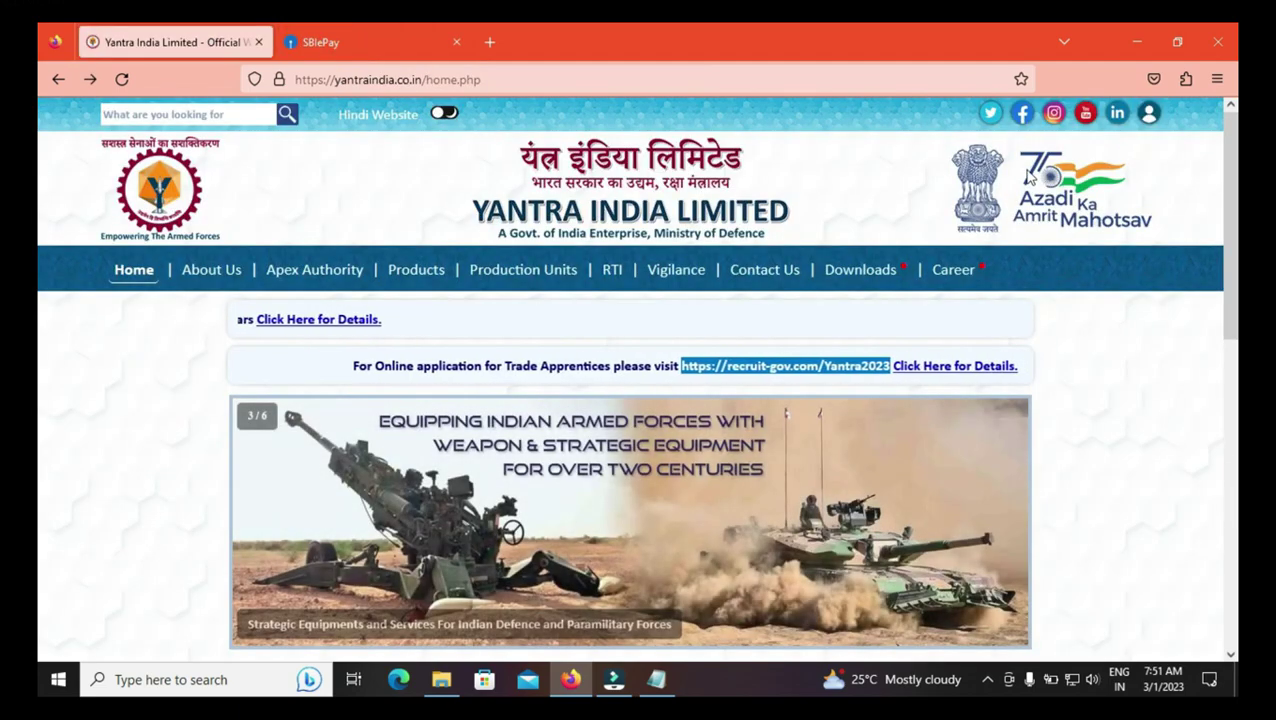